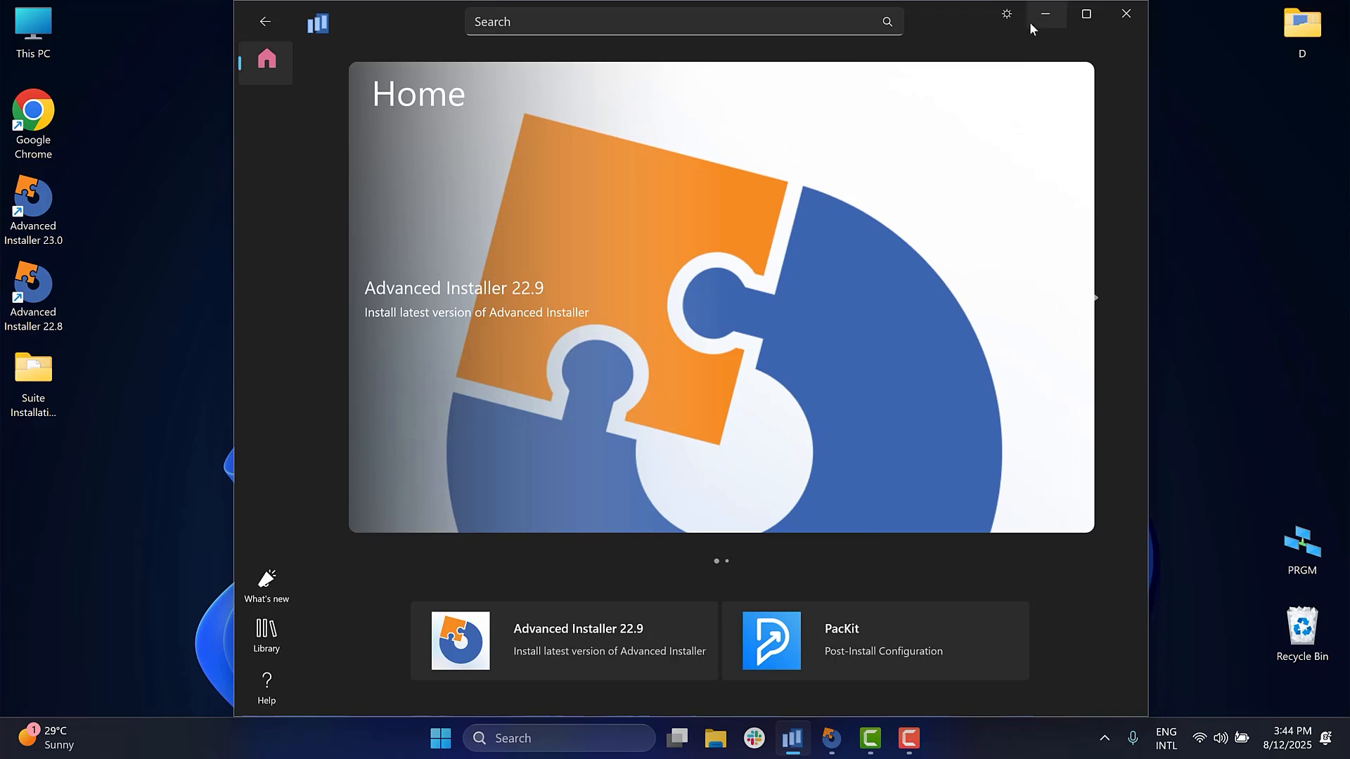
- Switch to Advanced Installer and create a new Suite Installer project in English (United States)
click(1036, 18)
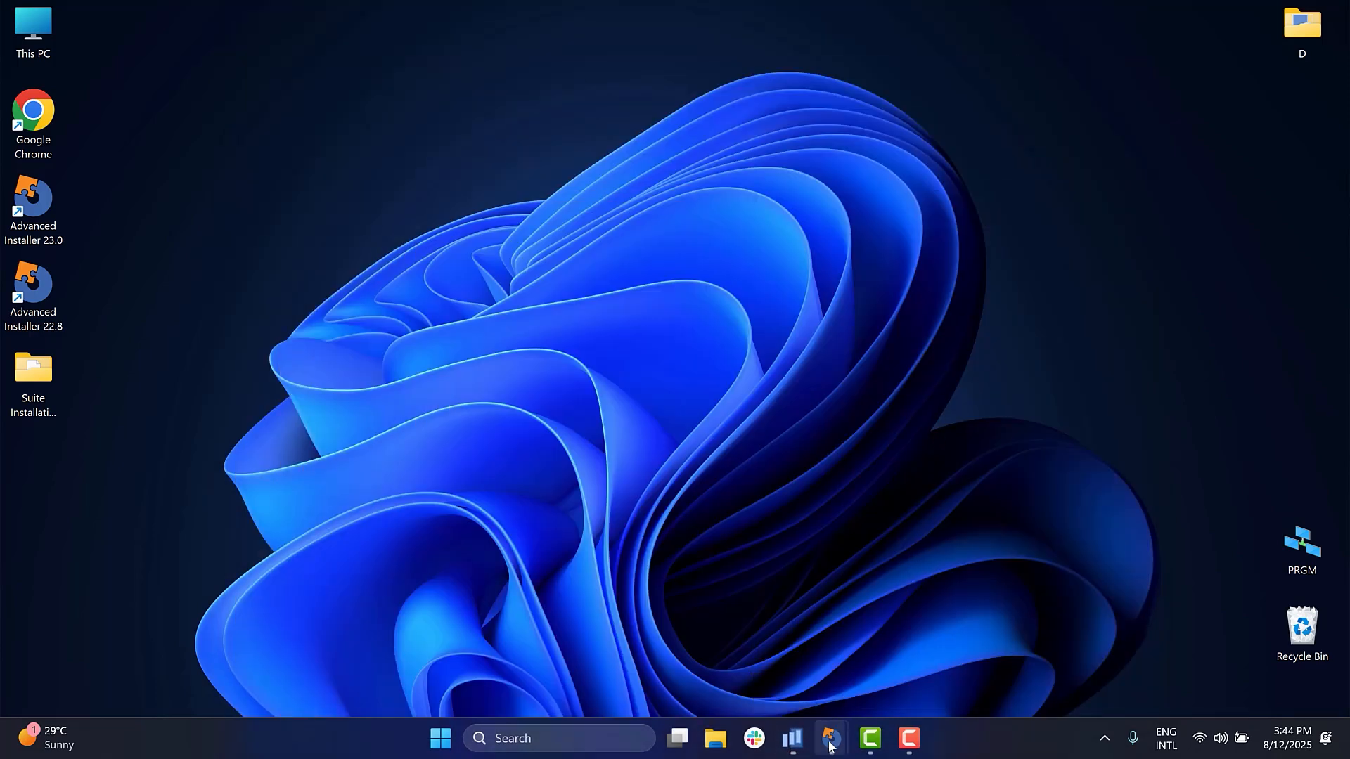
mouse_move(831, 738)
click(896, 694)
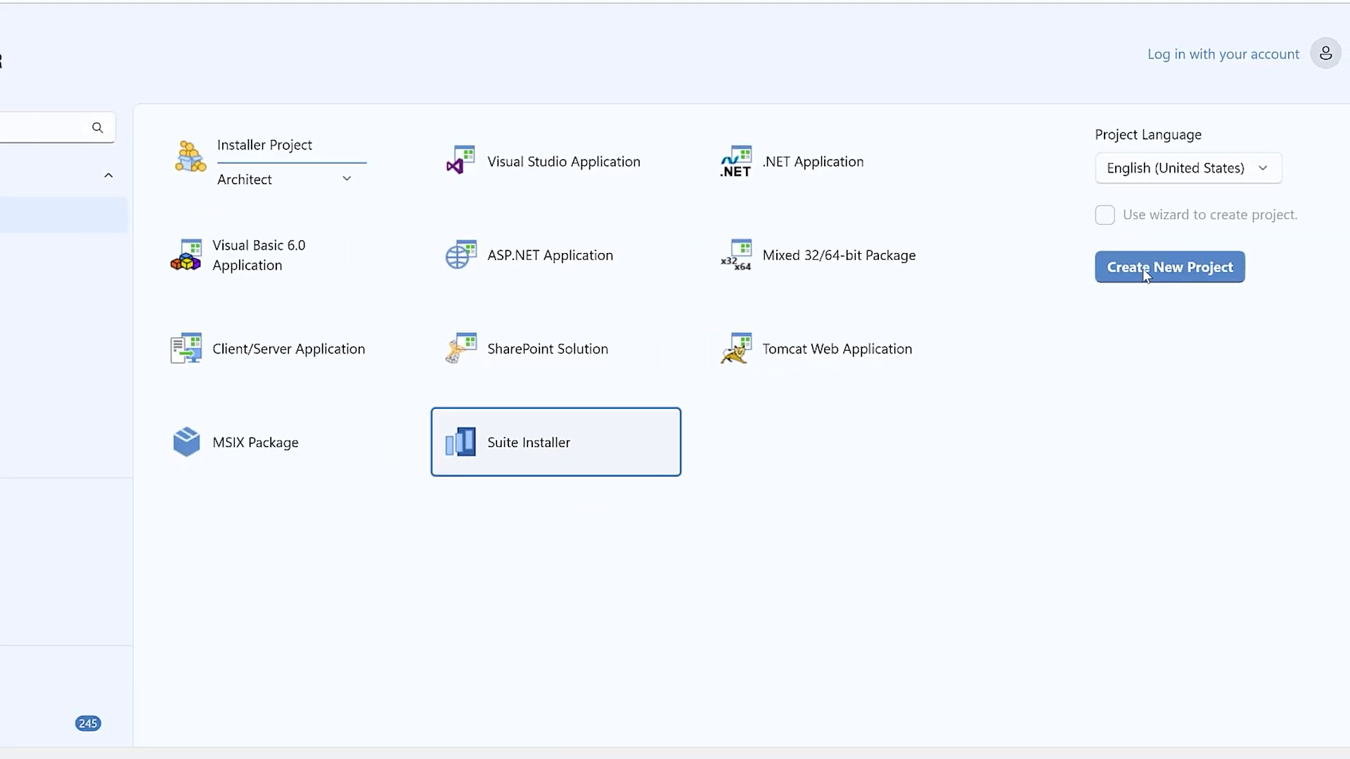
click(1101, 252)
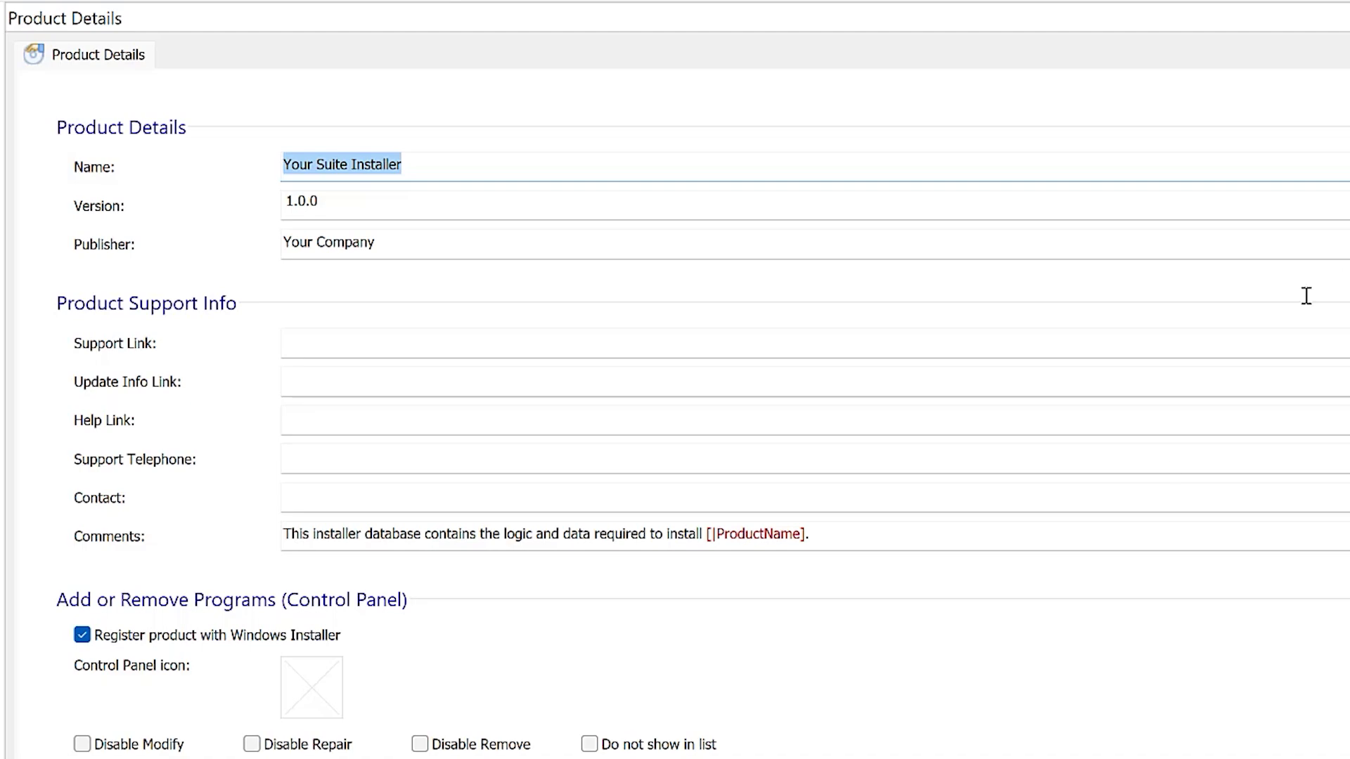
- Switch to the Suite Installer Demo project and add PacKit.msi from the PacKit folder as a new package
click(835, 738)
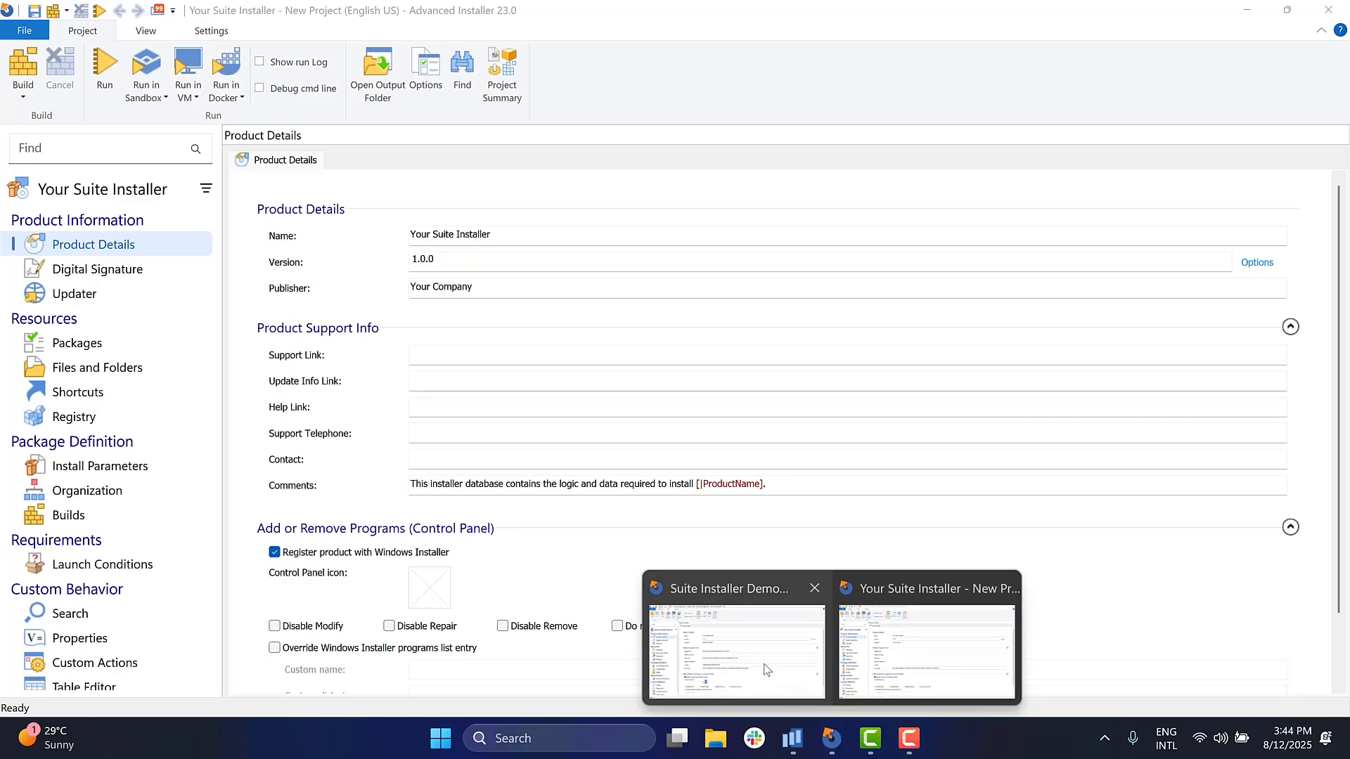
click(765, 670)
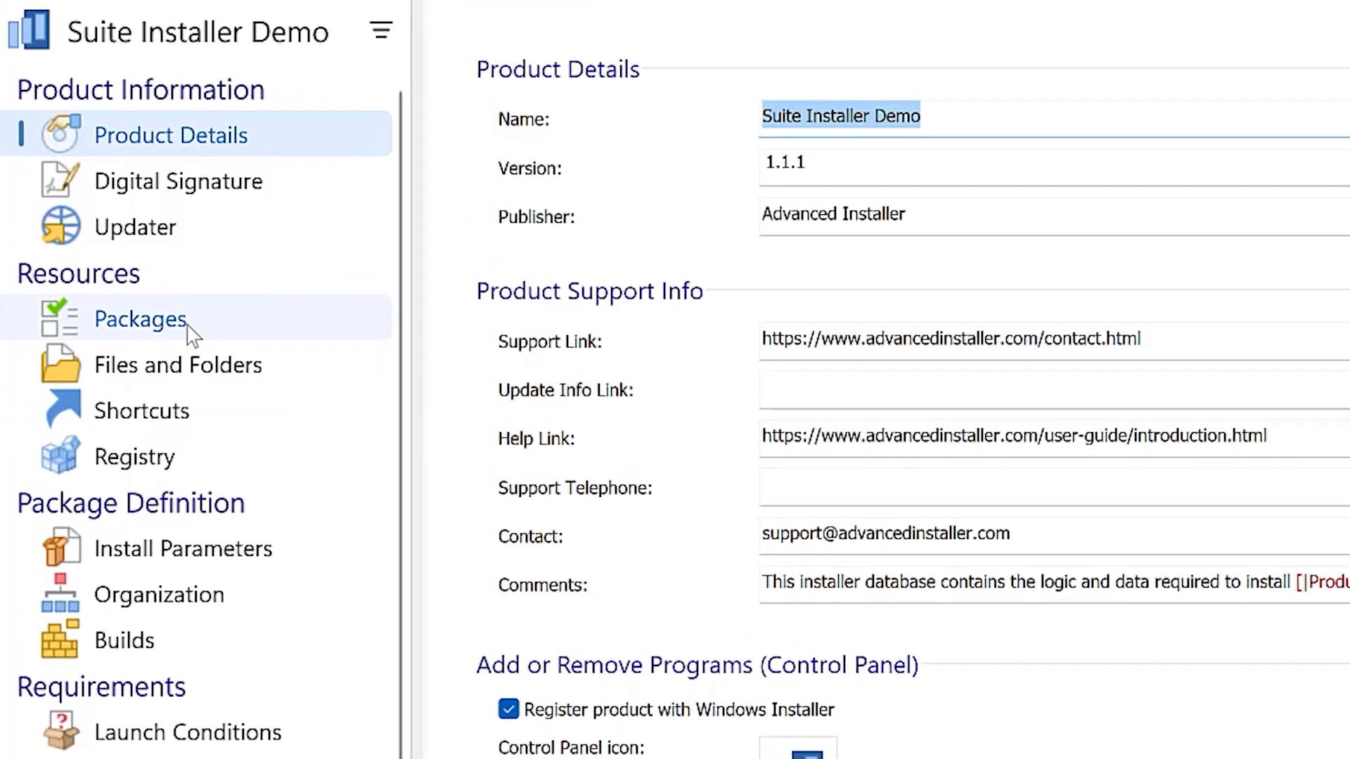
click(190, 325)
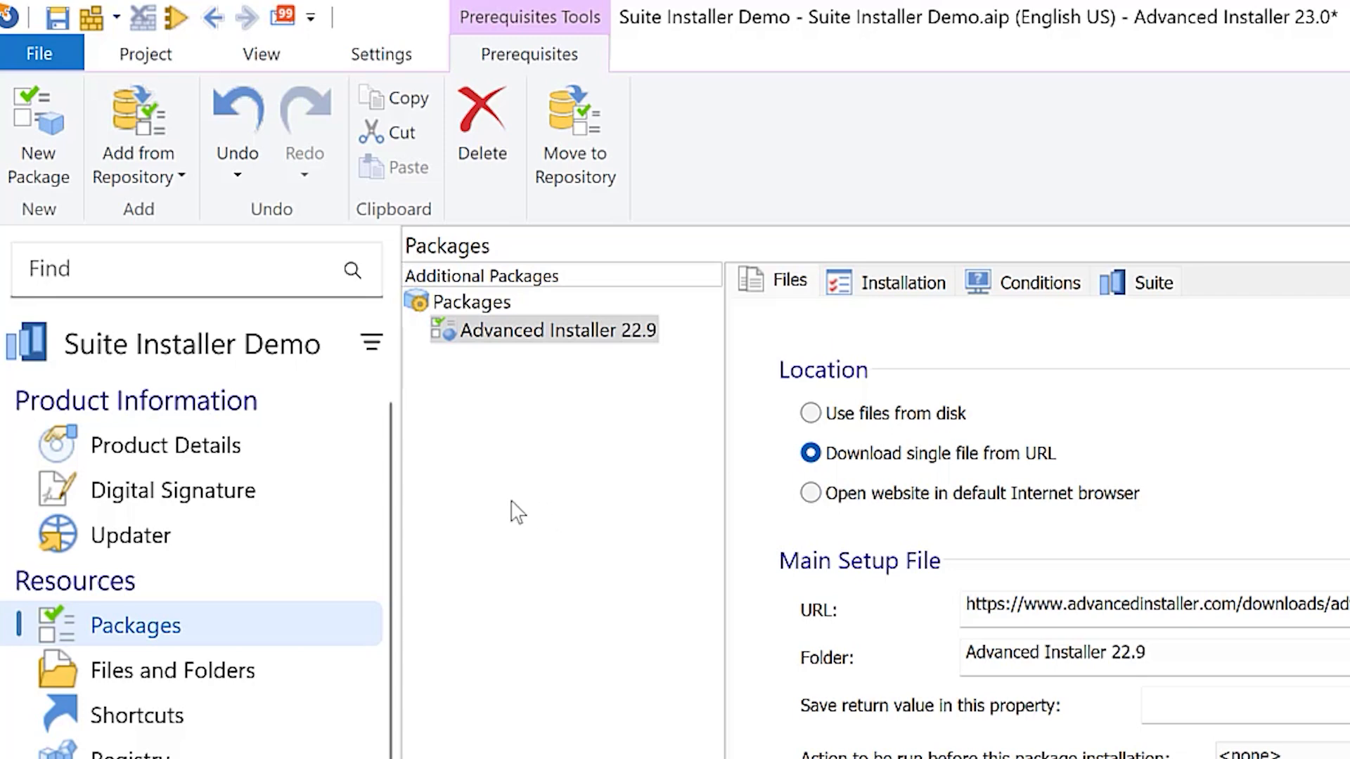
click(55, 169)
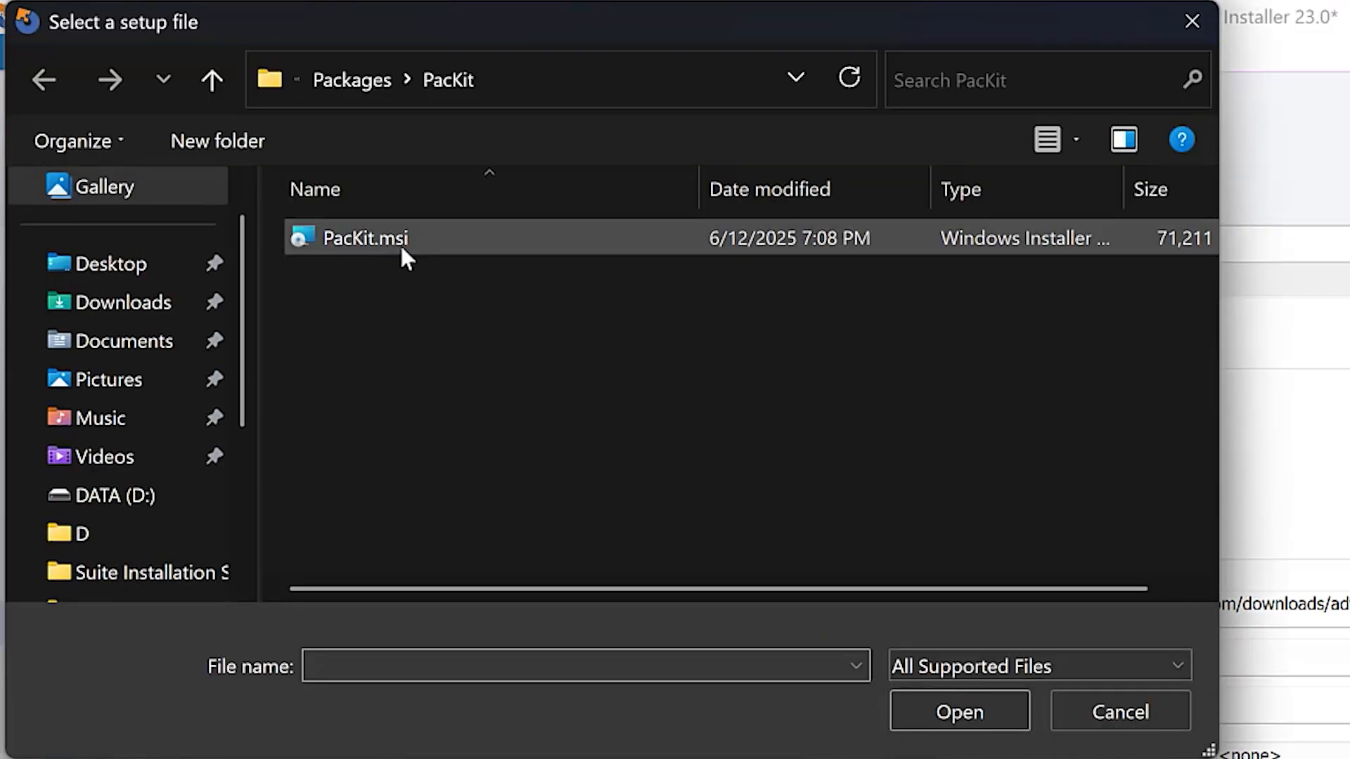
click(399, 244)
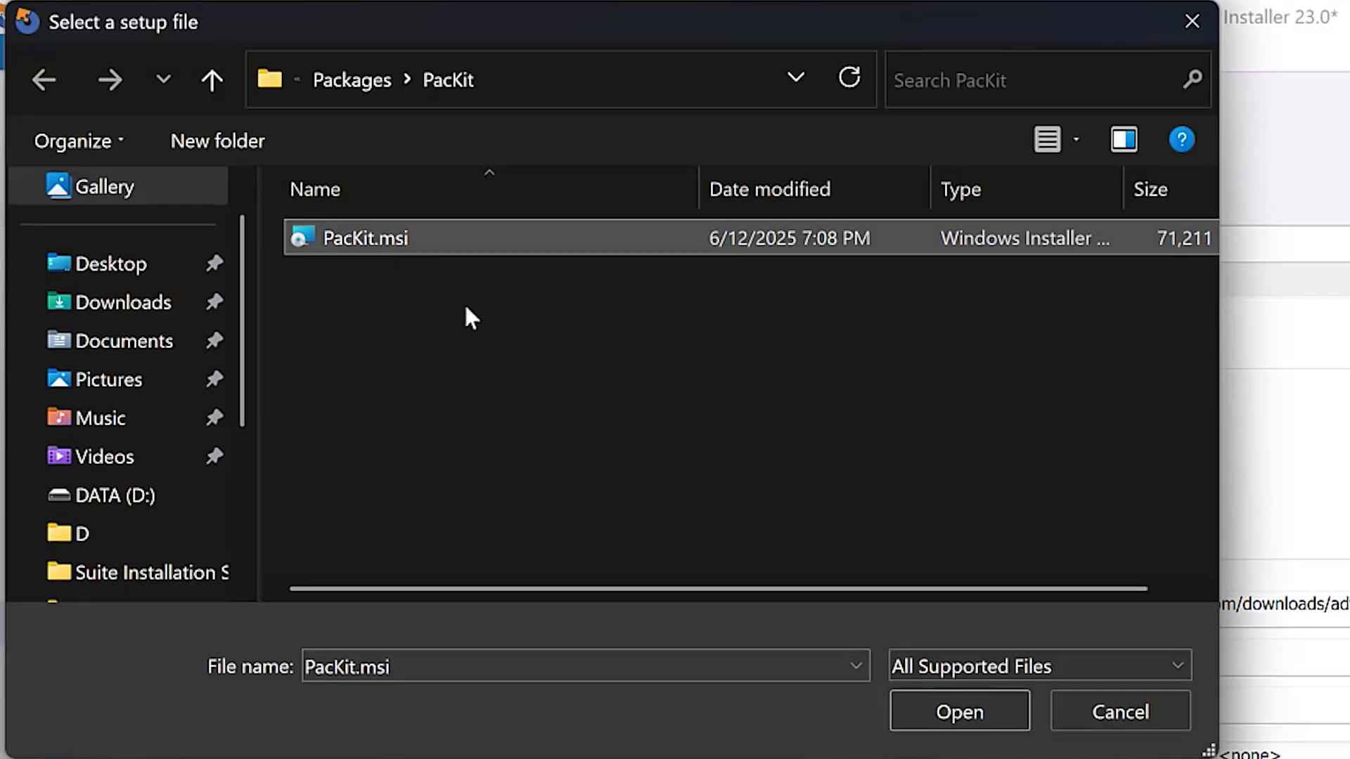
click(933, 708)
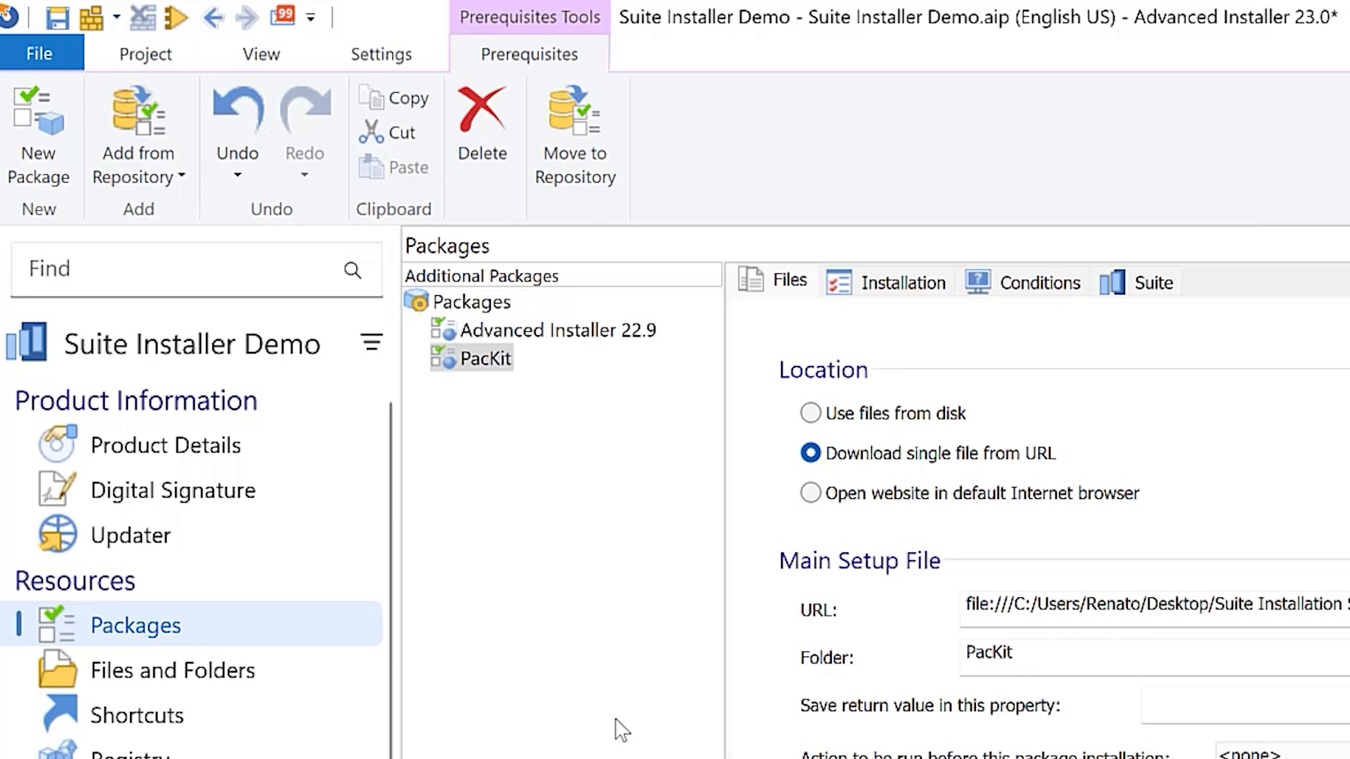
drag(1349, 624, 1296, 616)
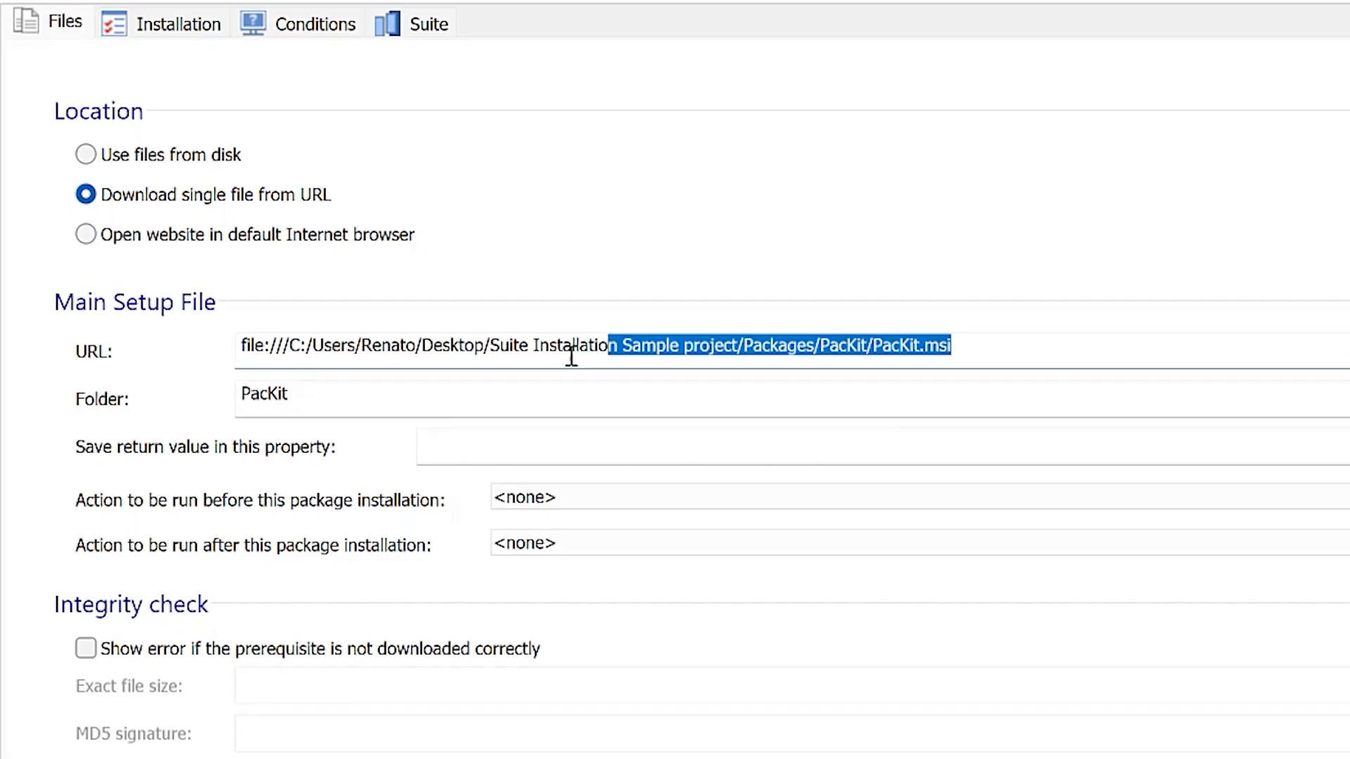
drag(571, 357, 217, 356)
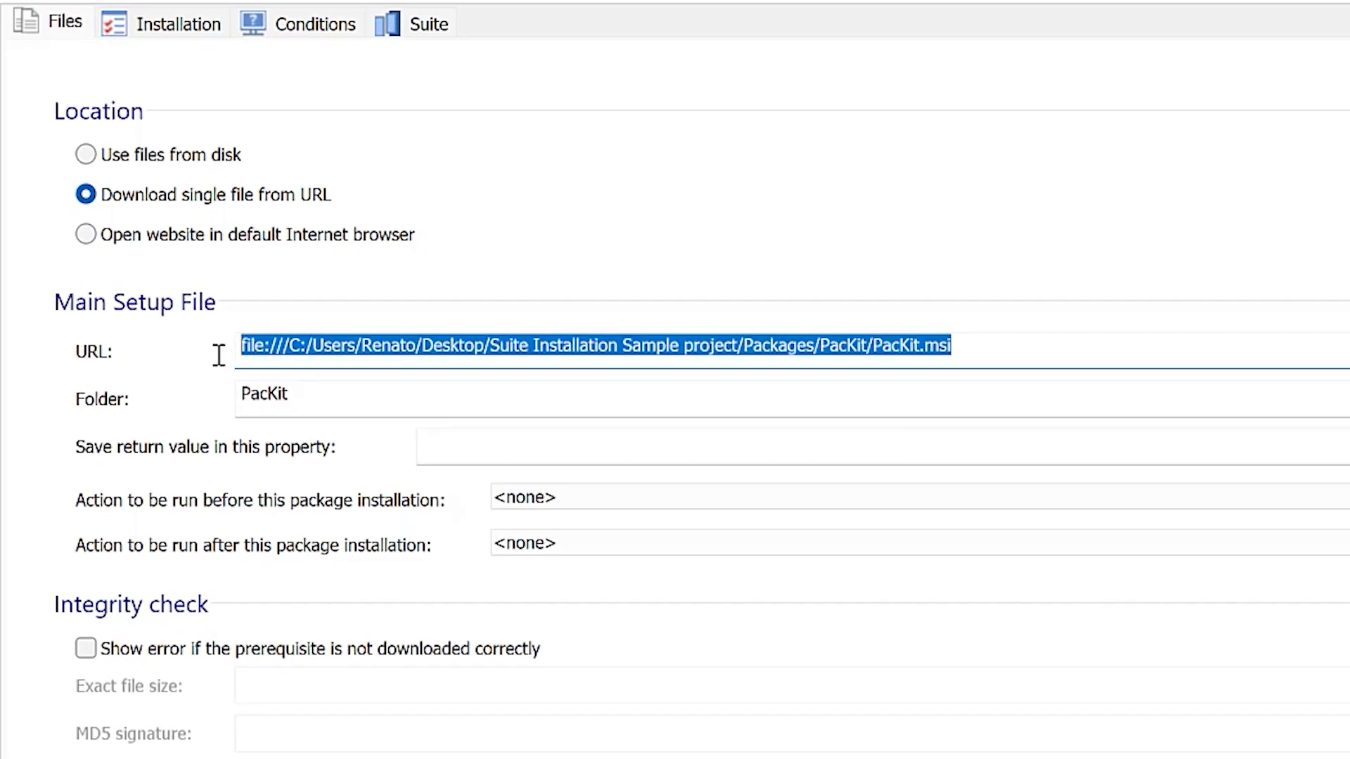
key(Delete)
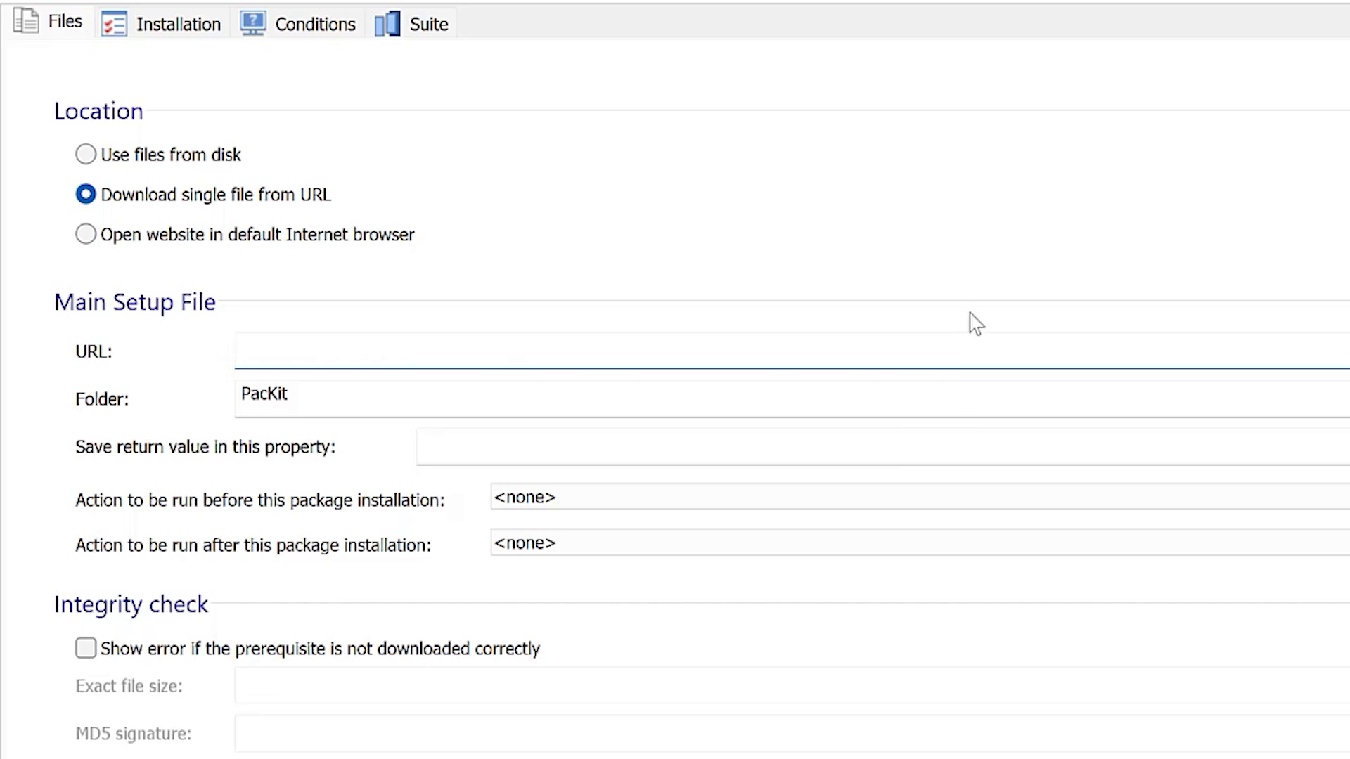
text(https://advancedinstaller)
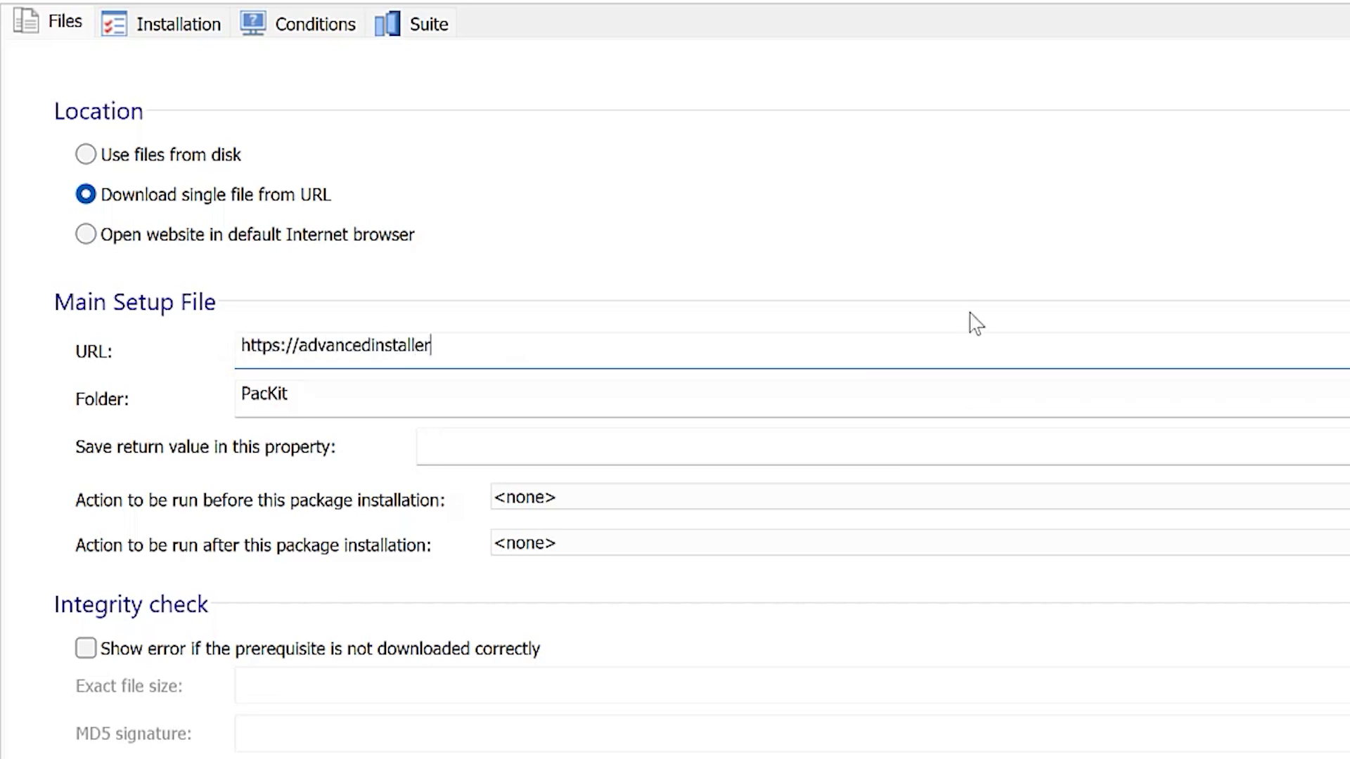
text(.com/tools)
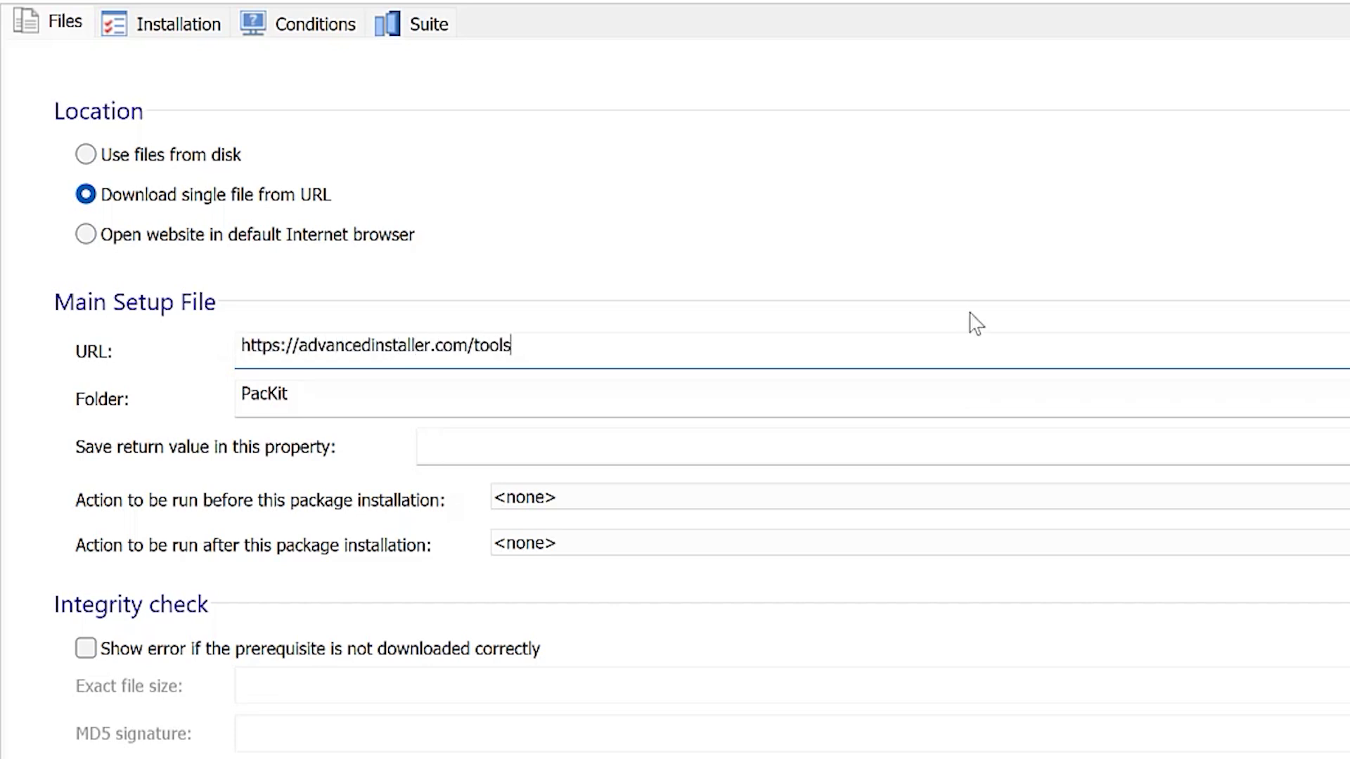
text(/packit.msi)
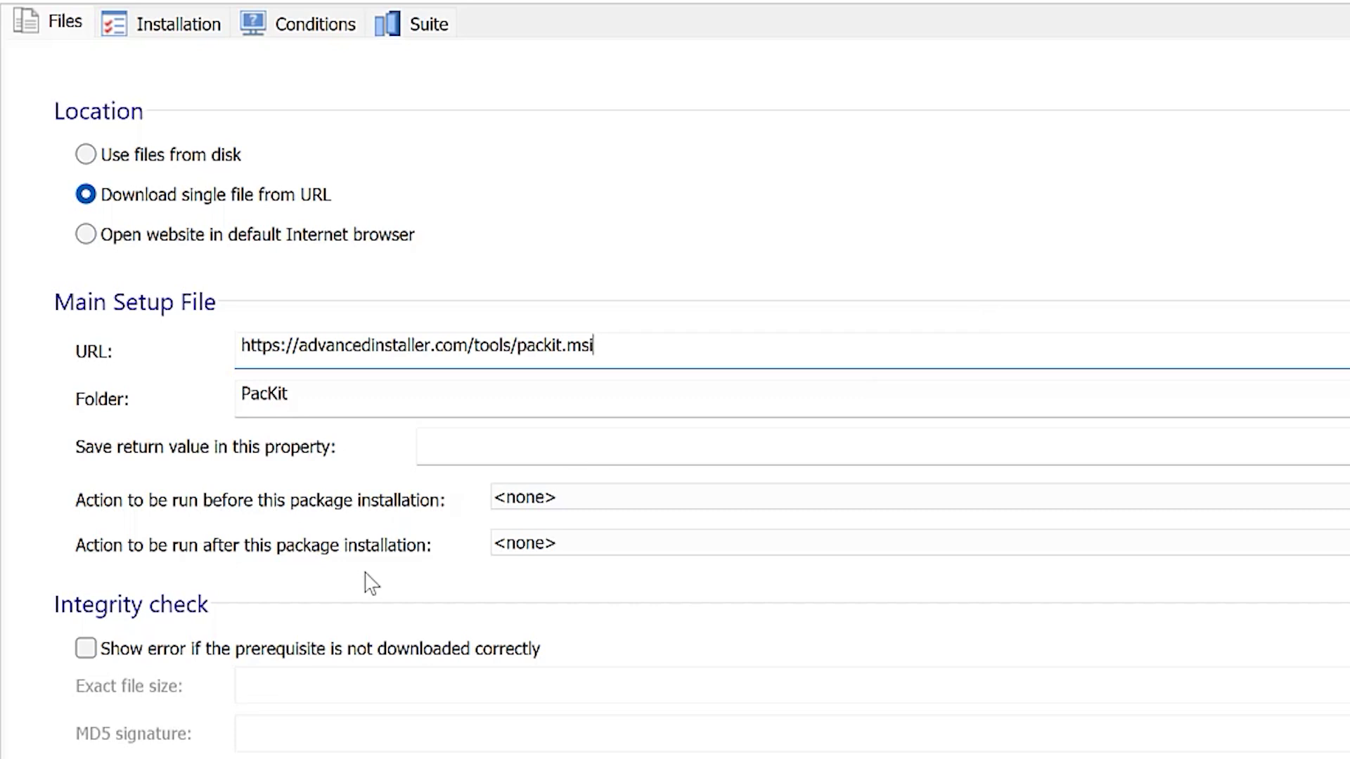
- Set the PacKit package's Full UI and Basic UI install command lines to /qn
click(185, 28)
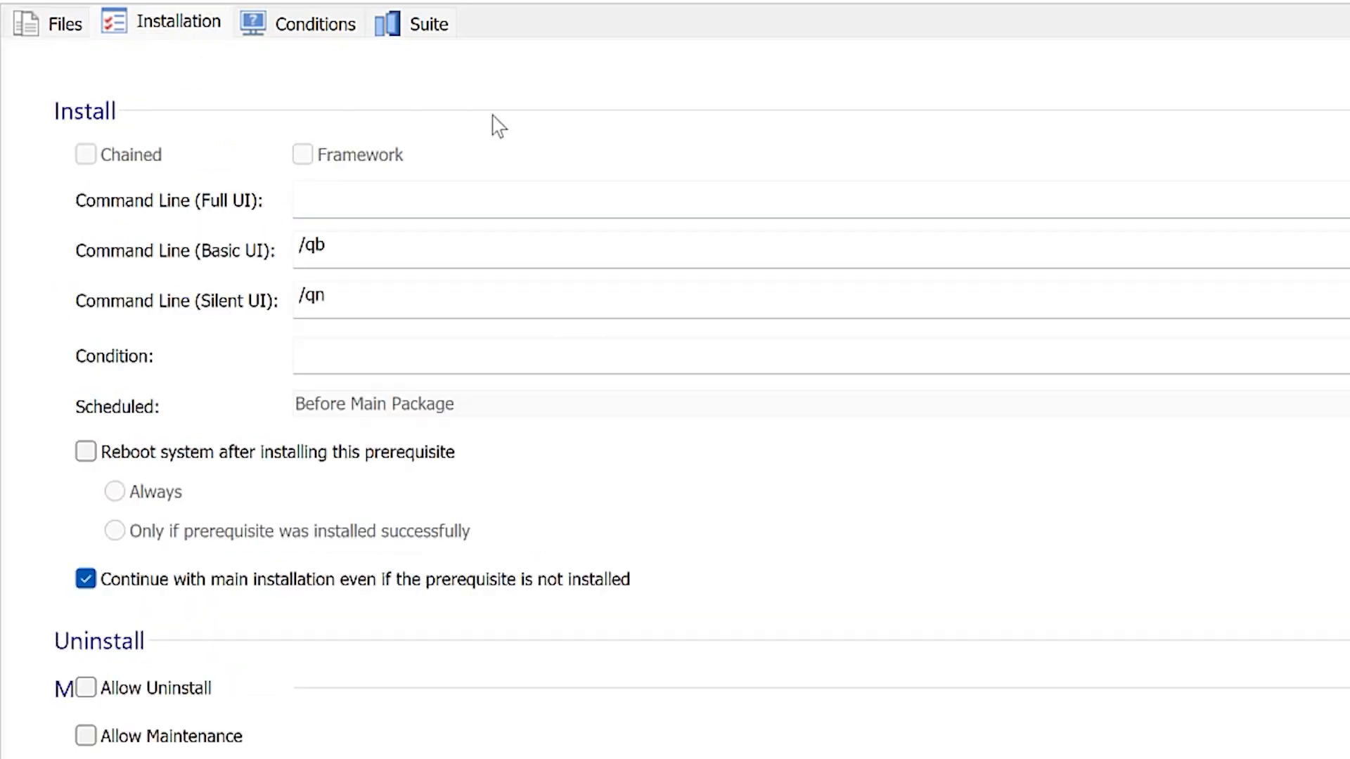
click(453, 198)
text(/q)
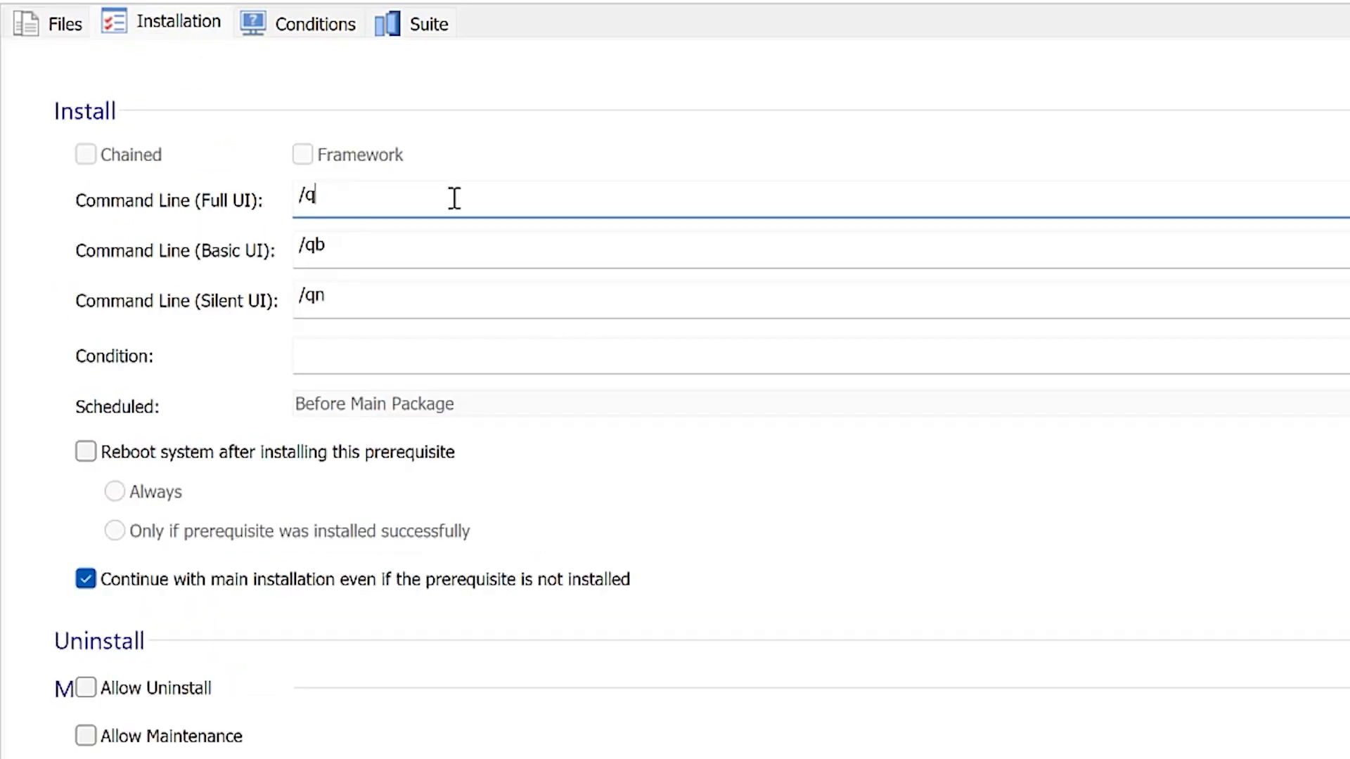
text(n)
click(457, 239)
key(BackSpace)
text(n)
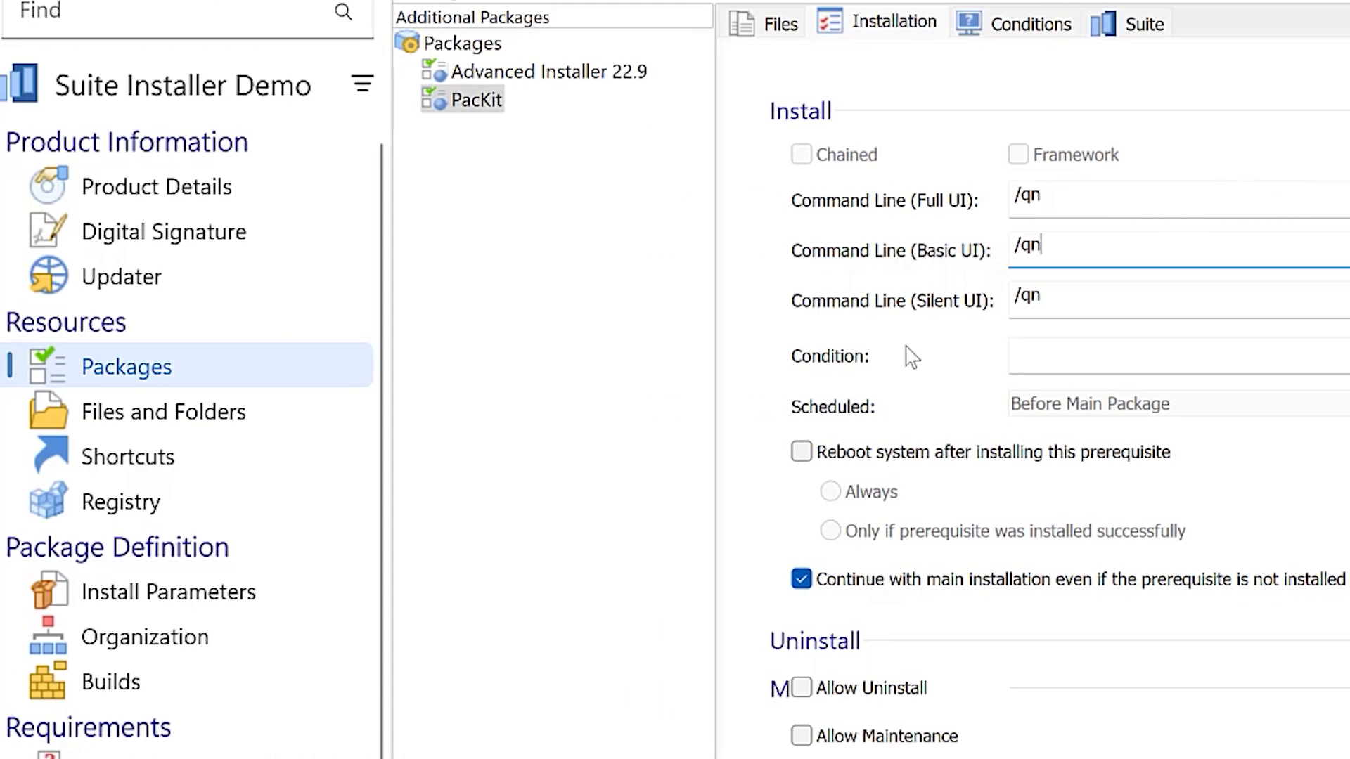
- Enable Run as administrator in the suite's install parameters and return to the packages
click(269, 603)
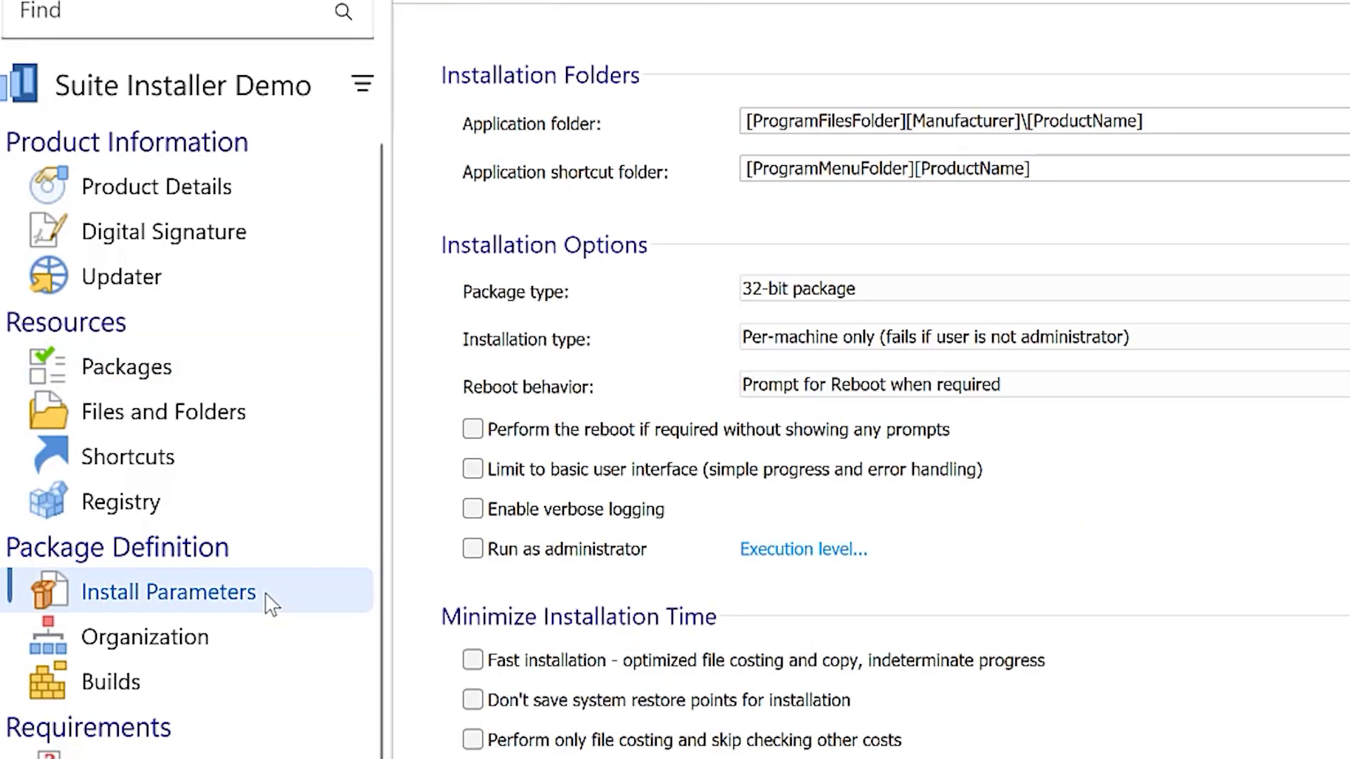
click(473, 550)
click(257, 372)
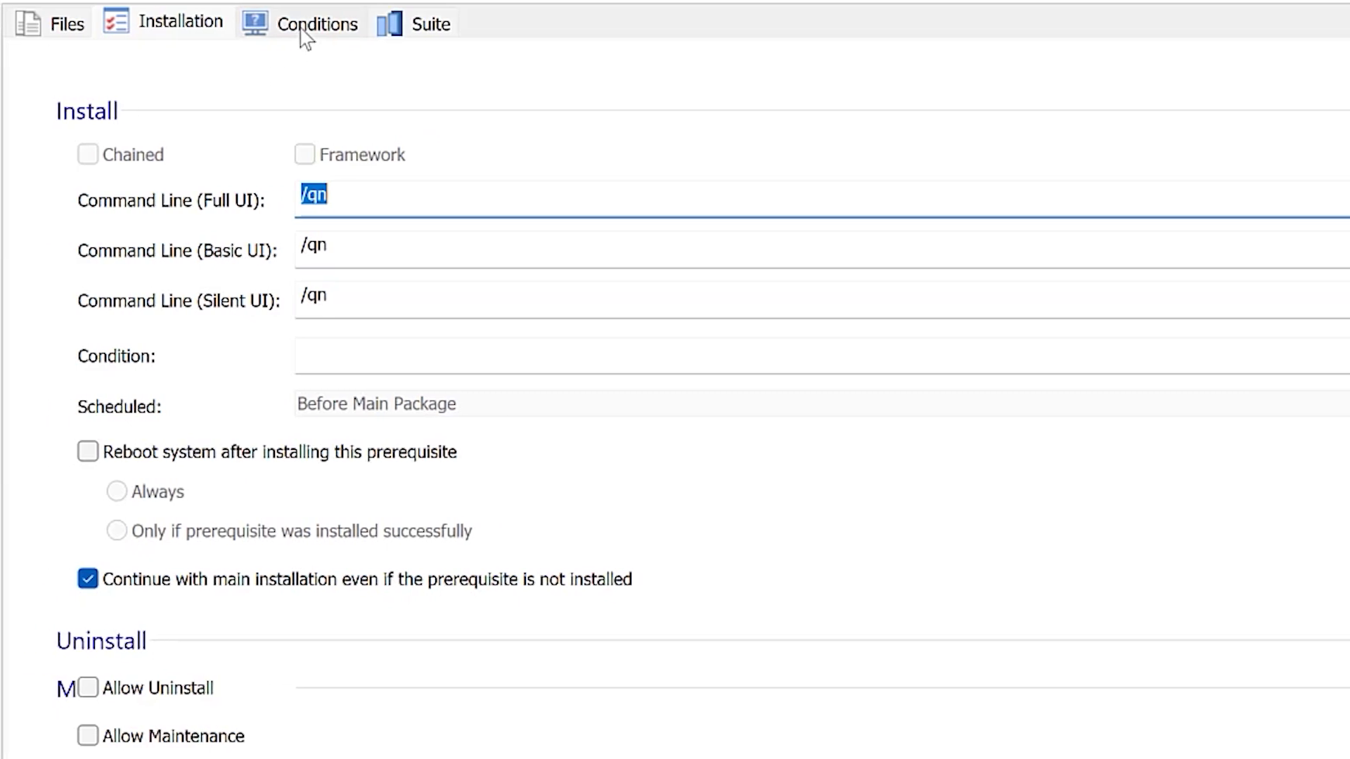
- Examine the PacKit package's conditions for 64-bit and 32-bit Windows versions, language, architecture and existing installations
click(833, 26)
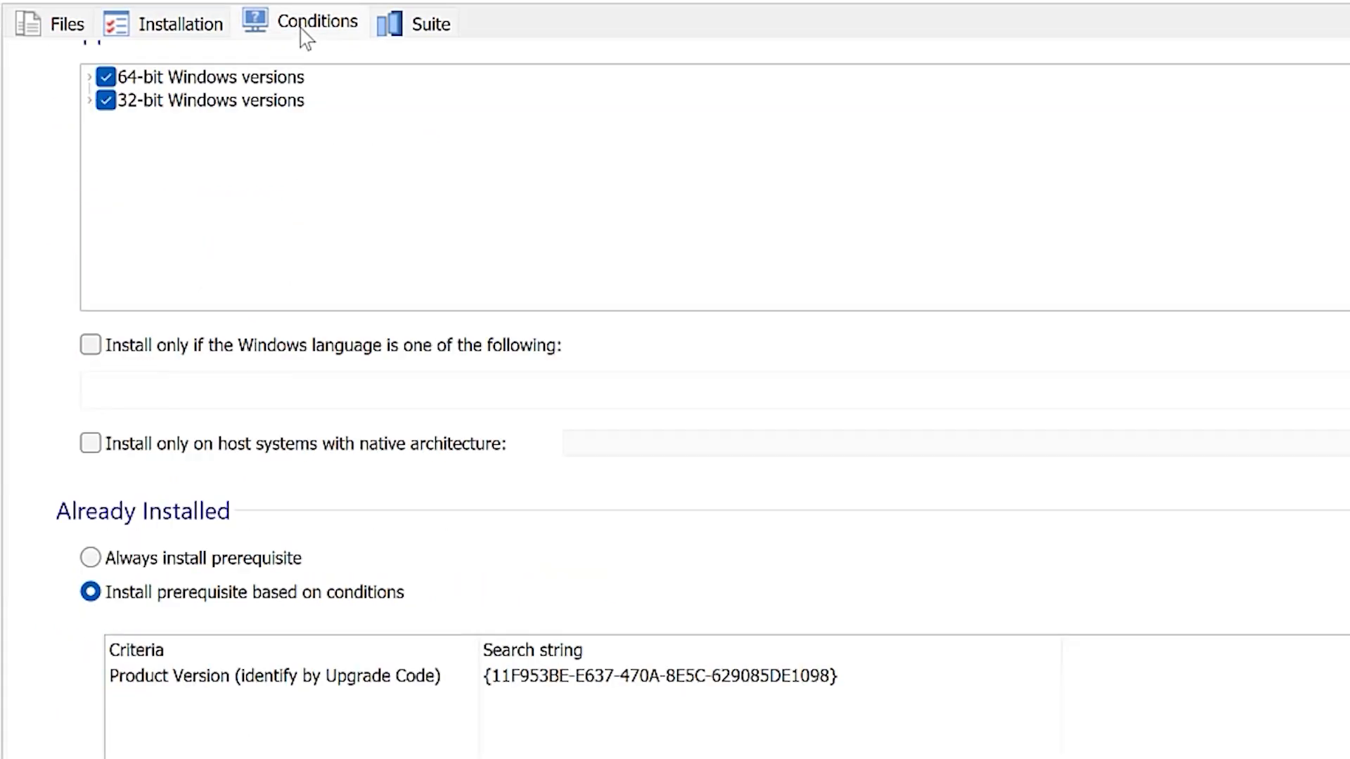
click(89, 78)
click(89, 78)
click(89, 100)
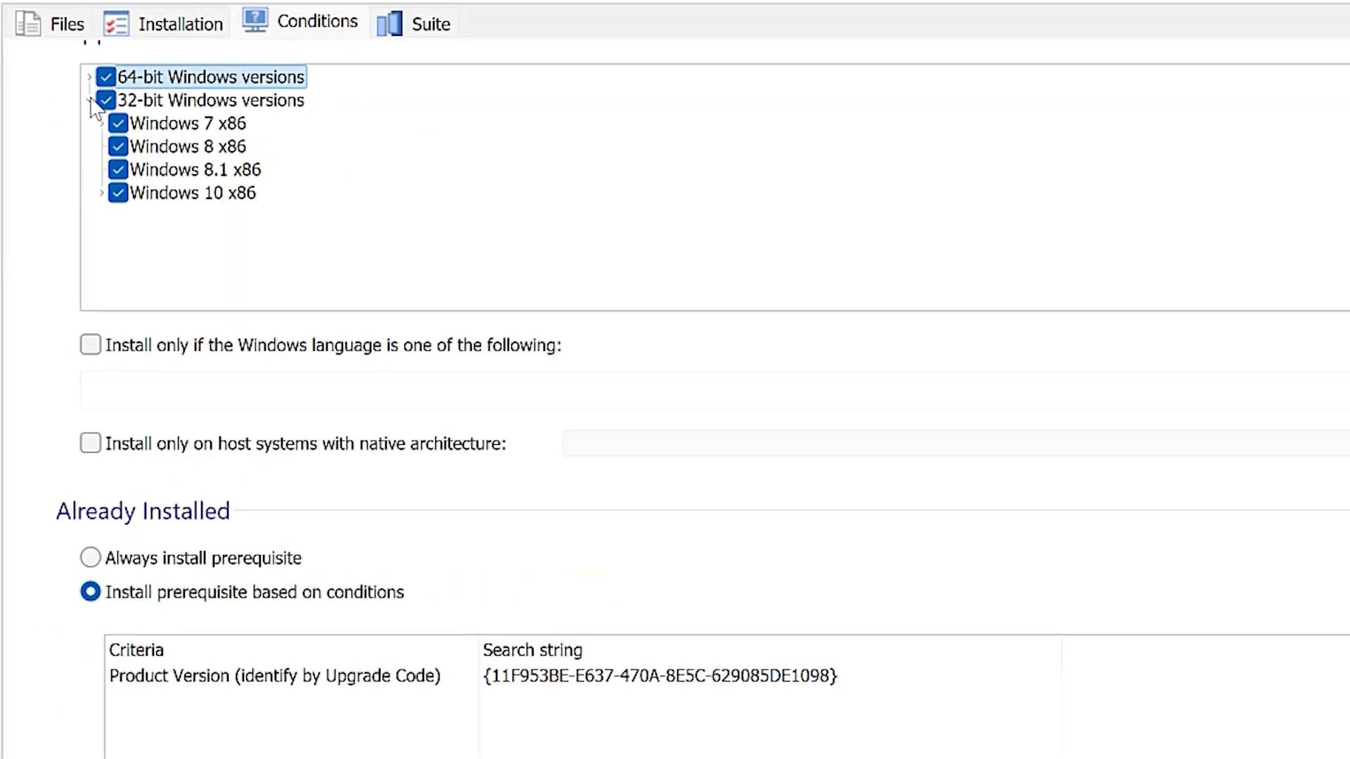
click(89, 101)
scroll(45, 461, down, 3)
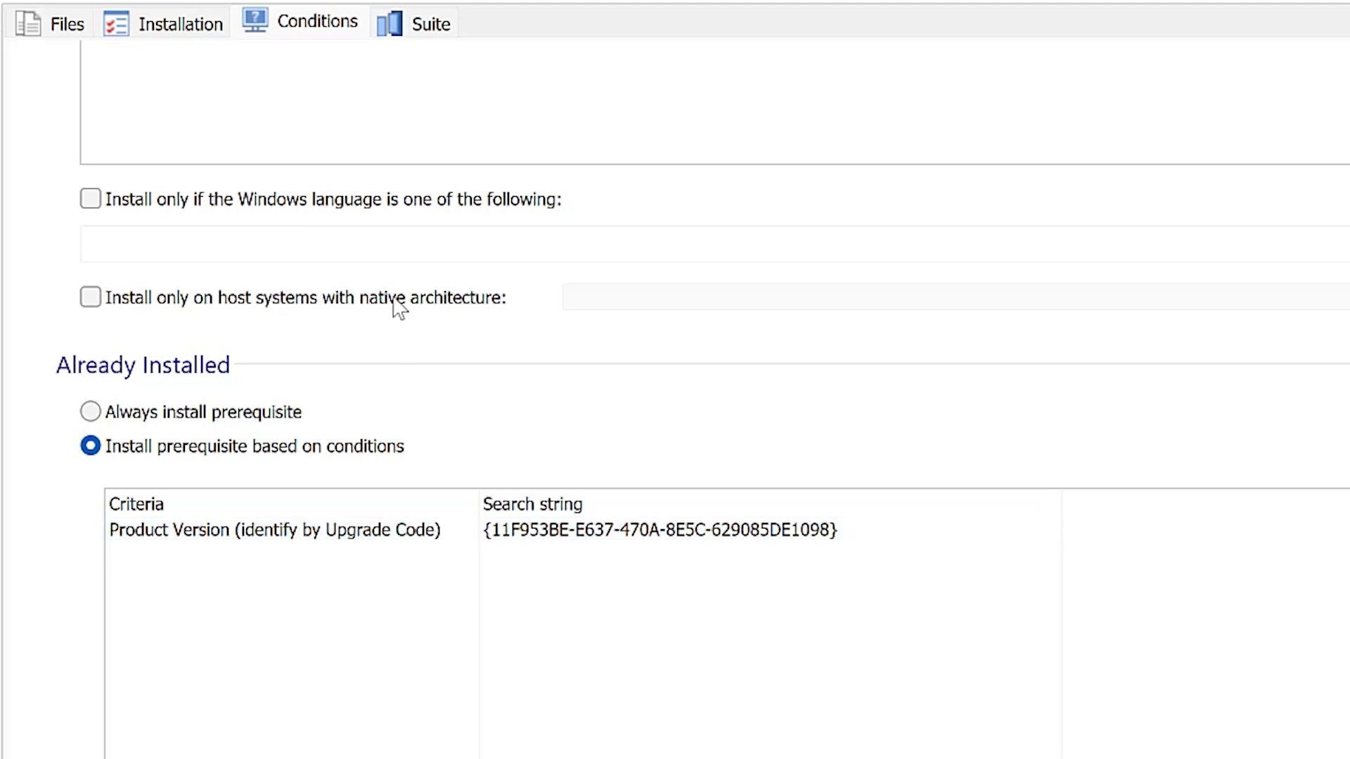
- In PacKit's suite details, enter the description "Install latest version of PacKit" and the publisher Caphyon
click(405, 32)
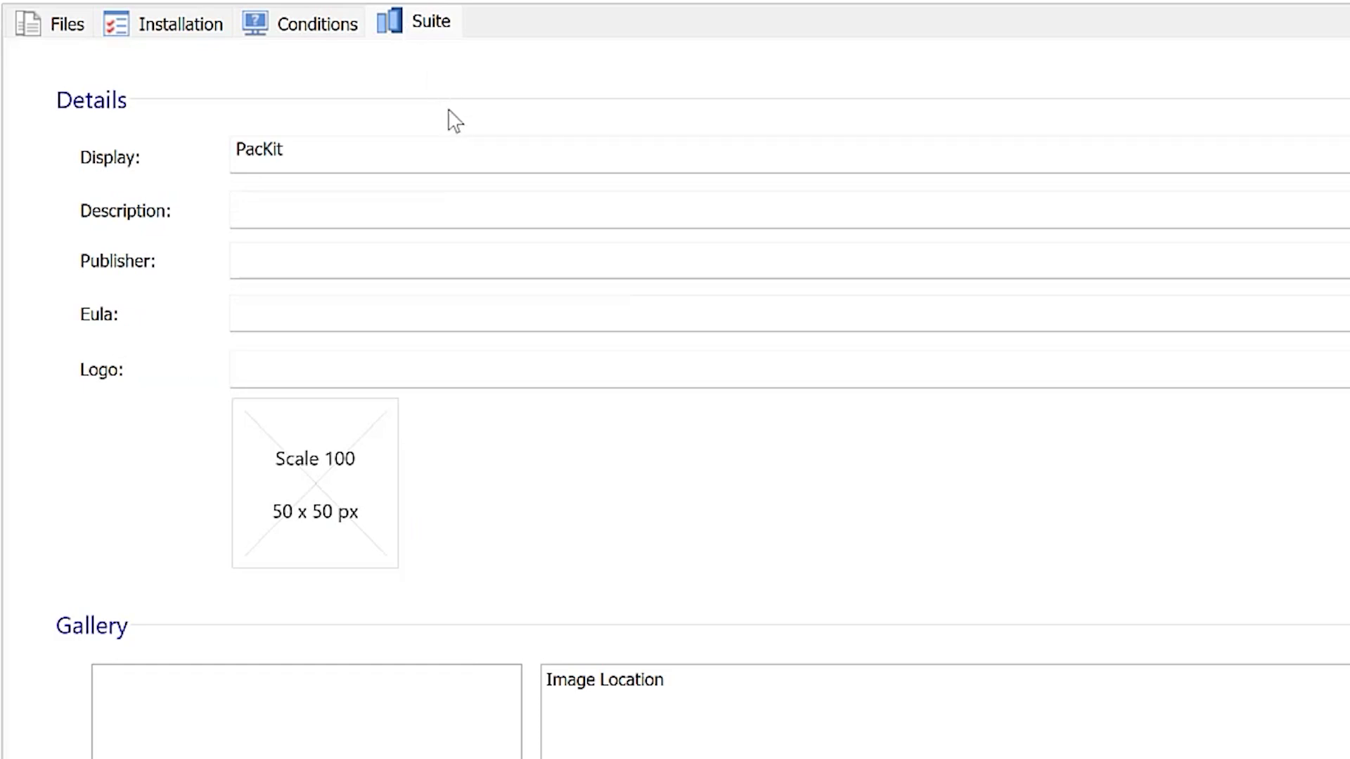
click(433, 211)
text(Install)
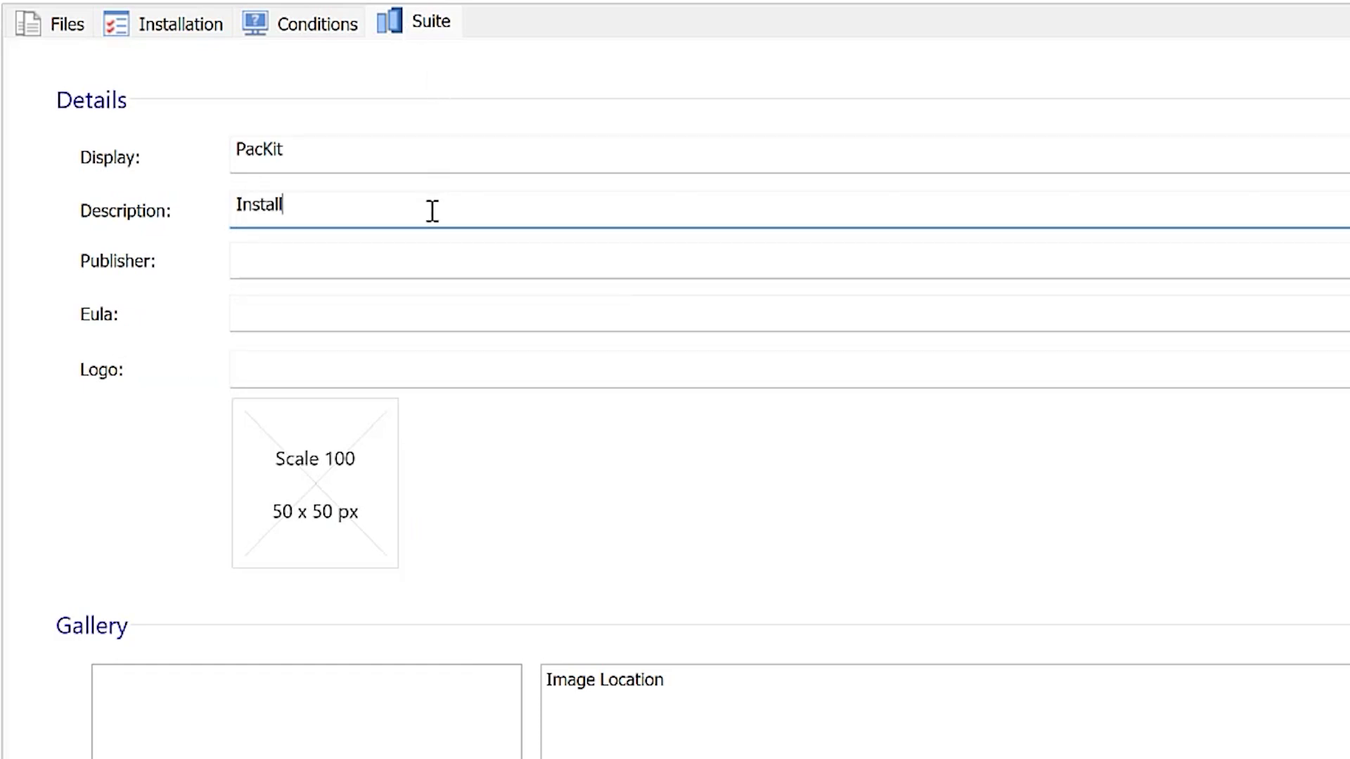
text( latest version of PacKit)
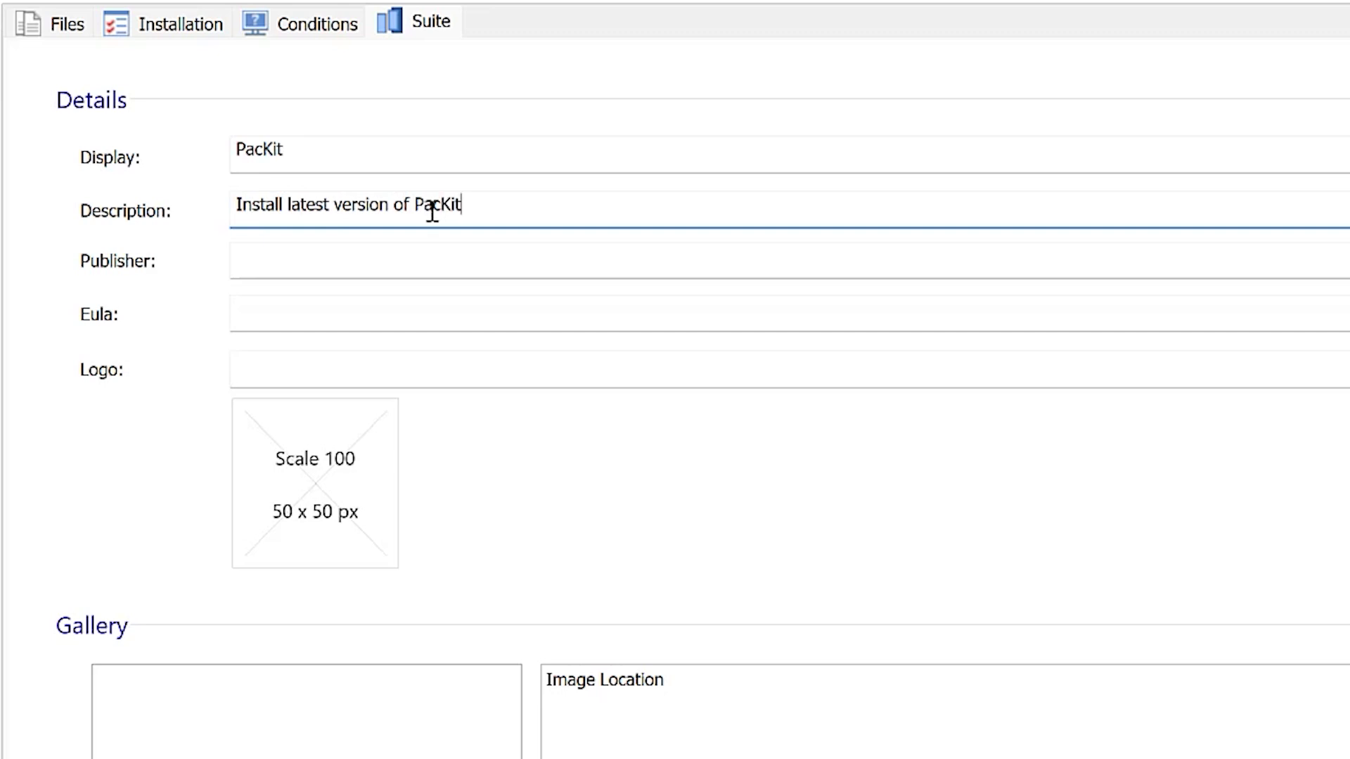
click(444, 247)
text(Caphyon)
click(443, 302)
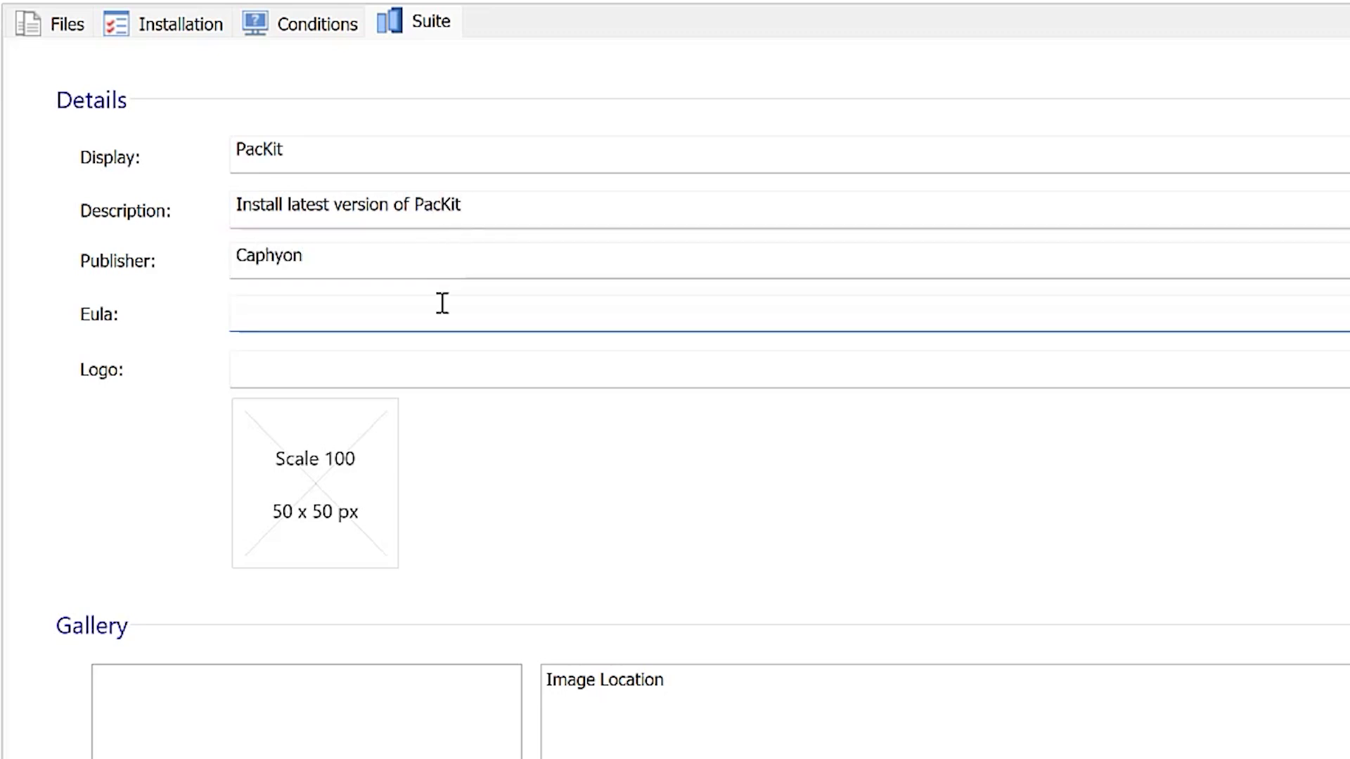
text(https://www.advancedinstal)
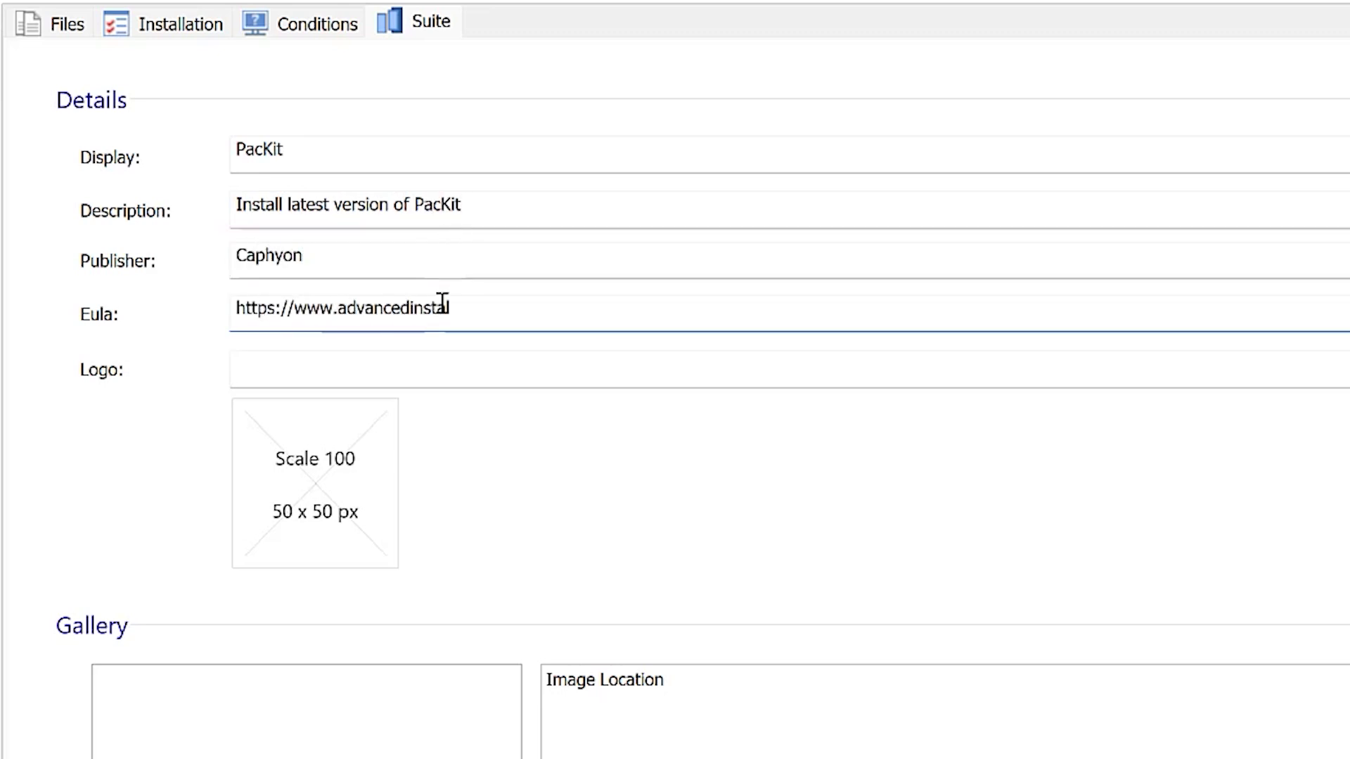
text(ler.com/eula.html)
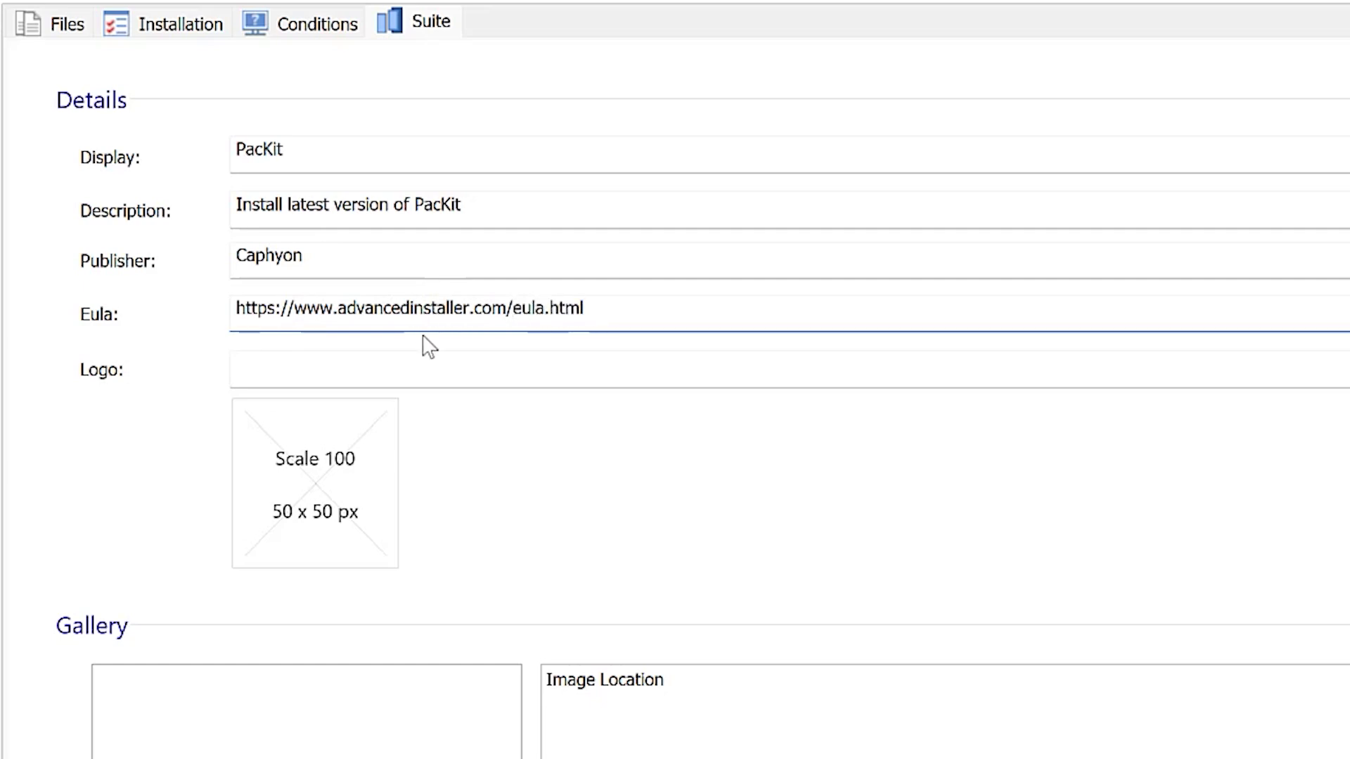
- Set packit.png from the Assets folder as PacKit's logo, accepting its non-recommended size
click(317, 536)
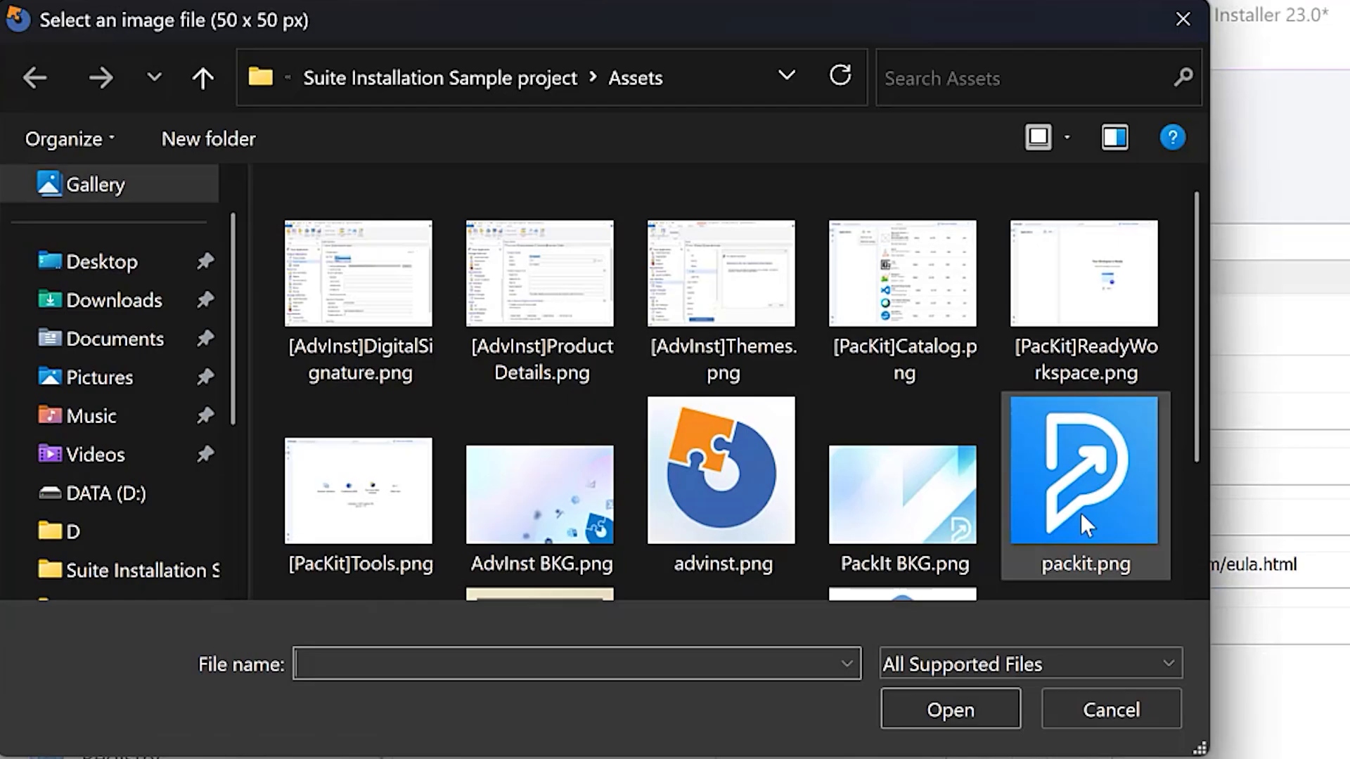
click(1082, 512)
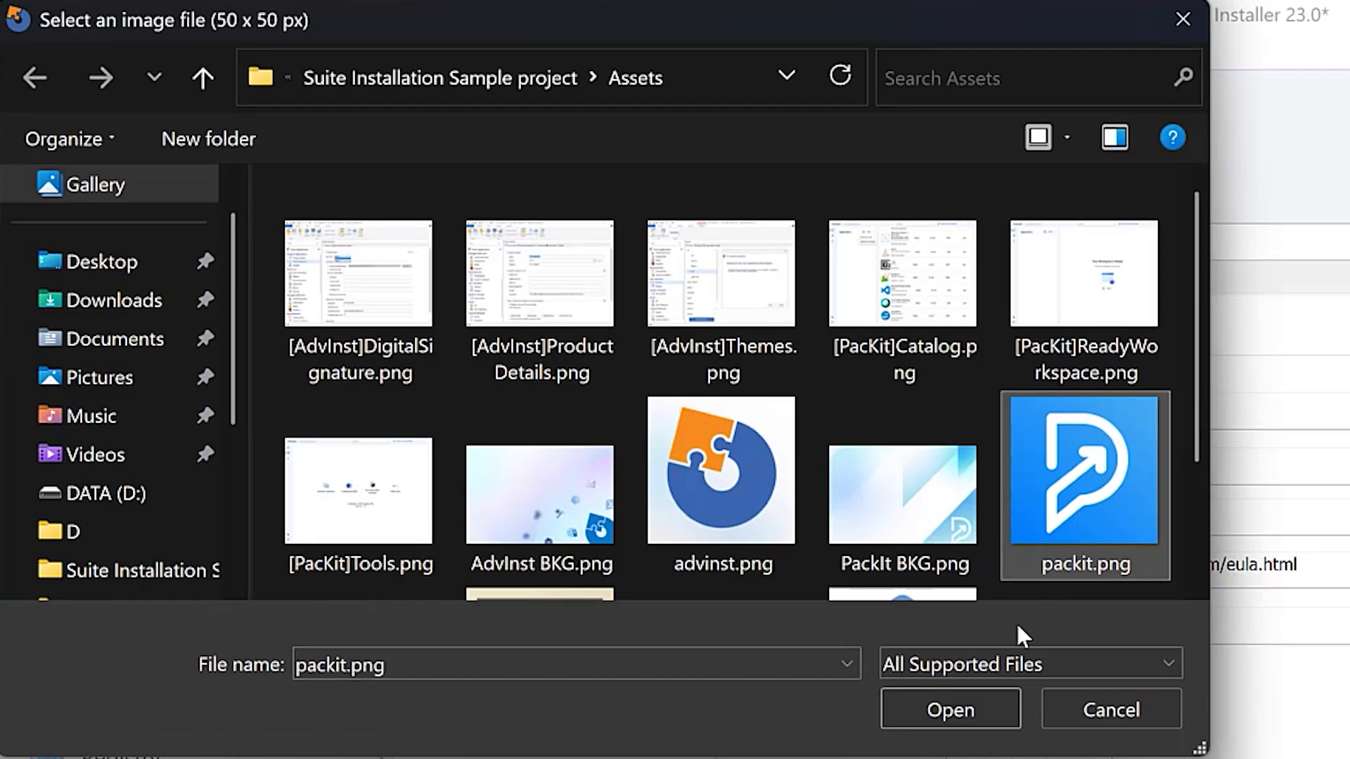
click(977, 710)
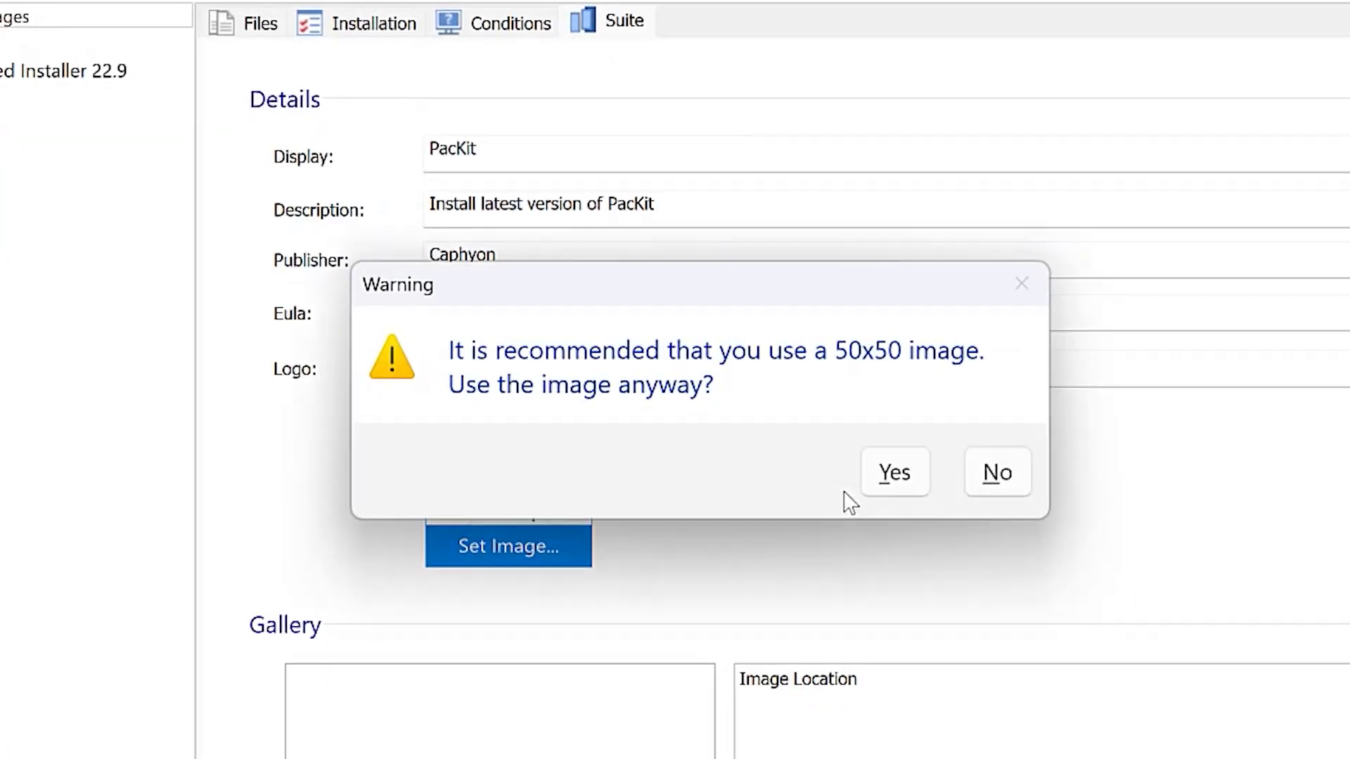
click(904, 476)
- Add PackIt BKG.png and [PacKit]Catalog.png from the Assets folder to PacKit's gallery
scroll(830, 527, down, 2)
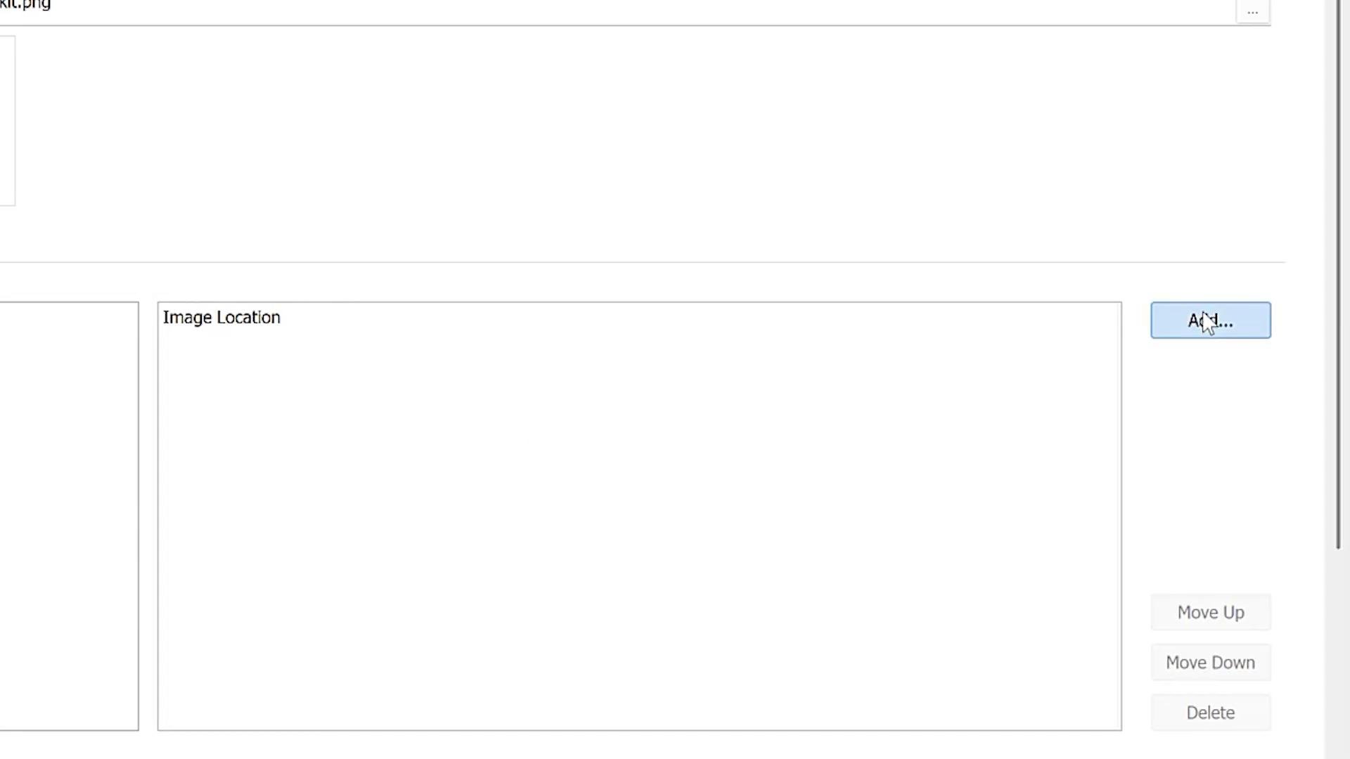
click(1349, 320)
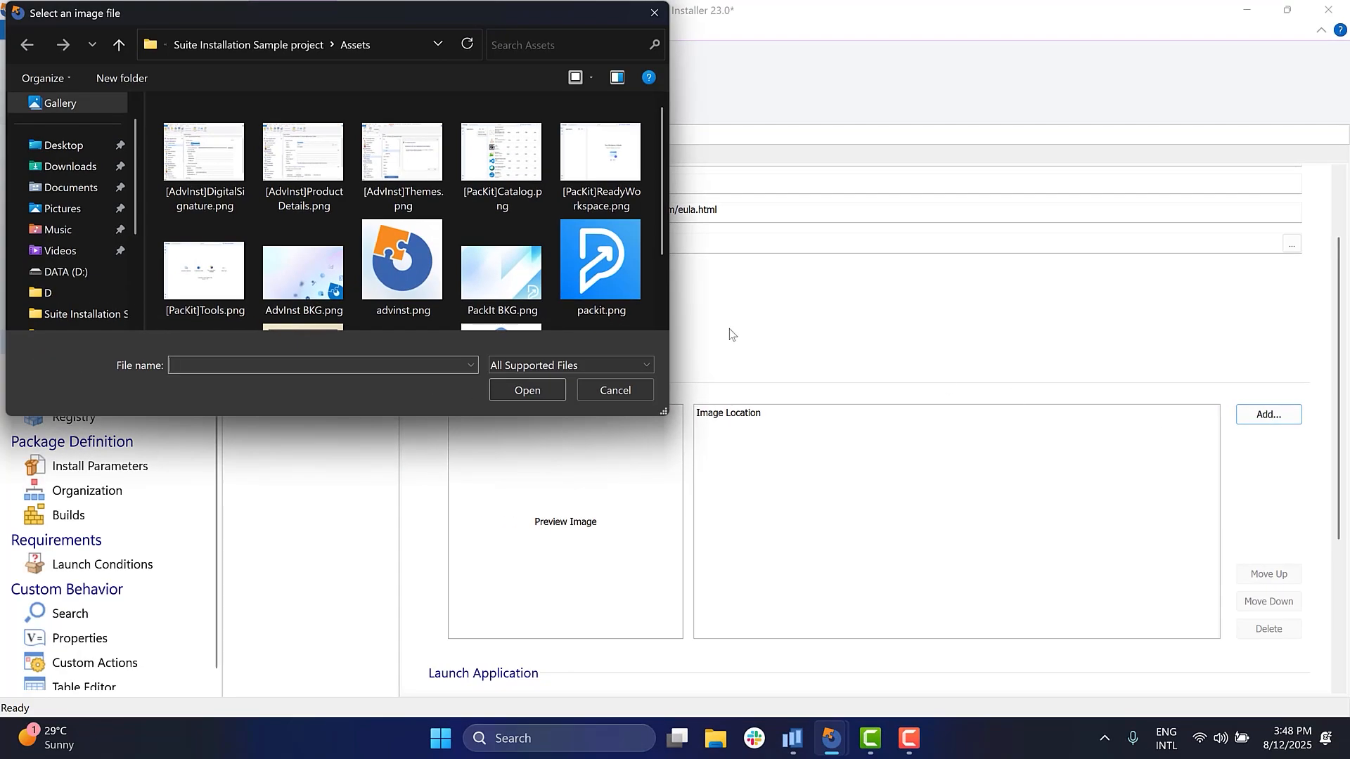
click(446, 259)
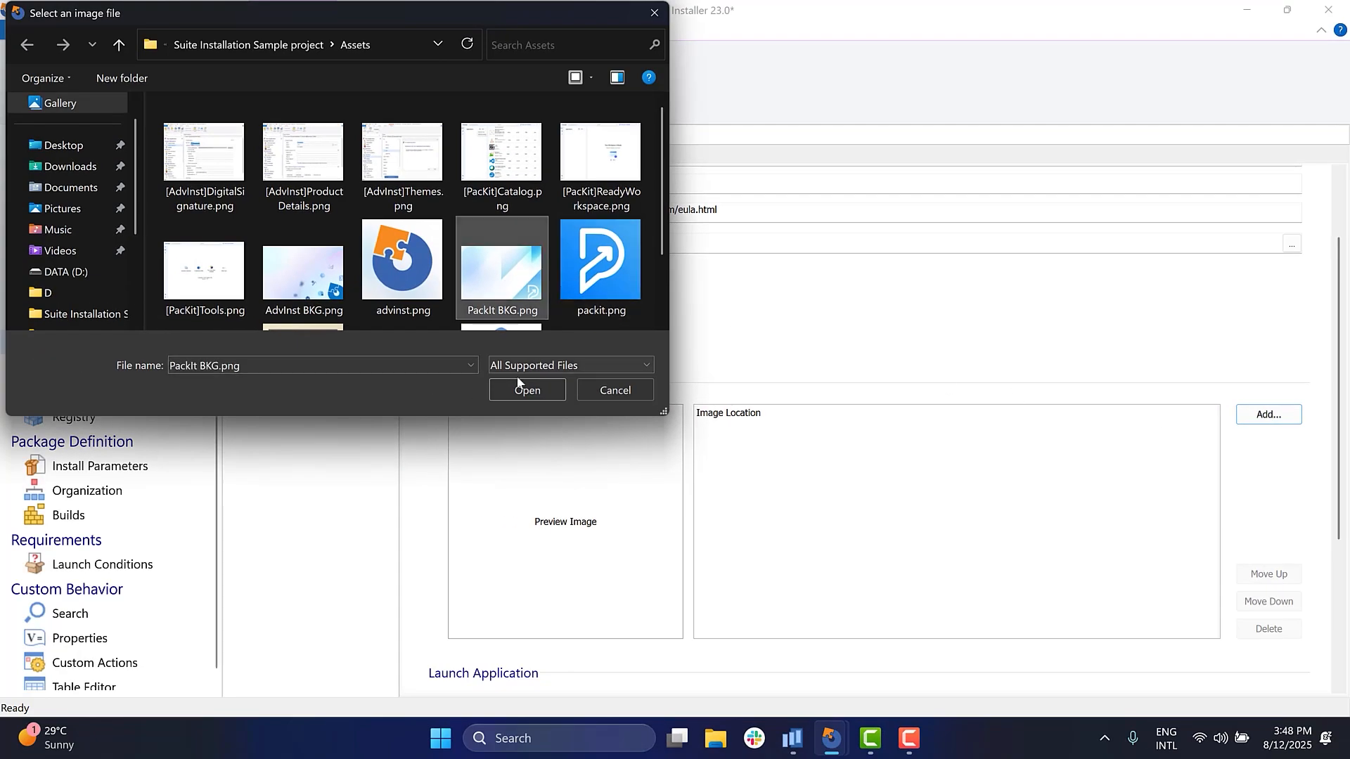
click(474, 381)
click(1255, 414)
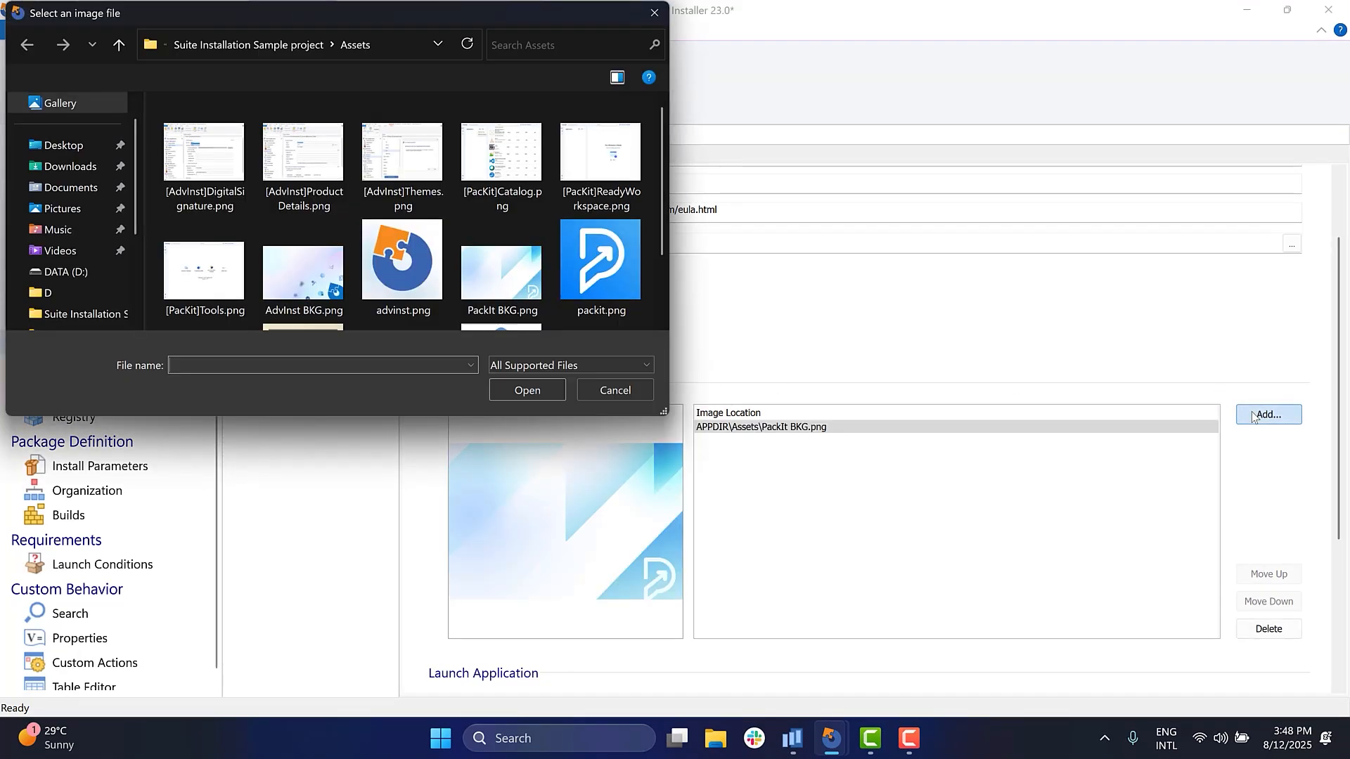
click(520, 189)
click(548, 390)
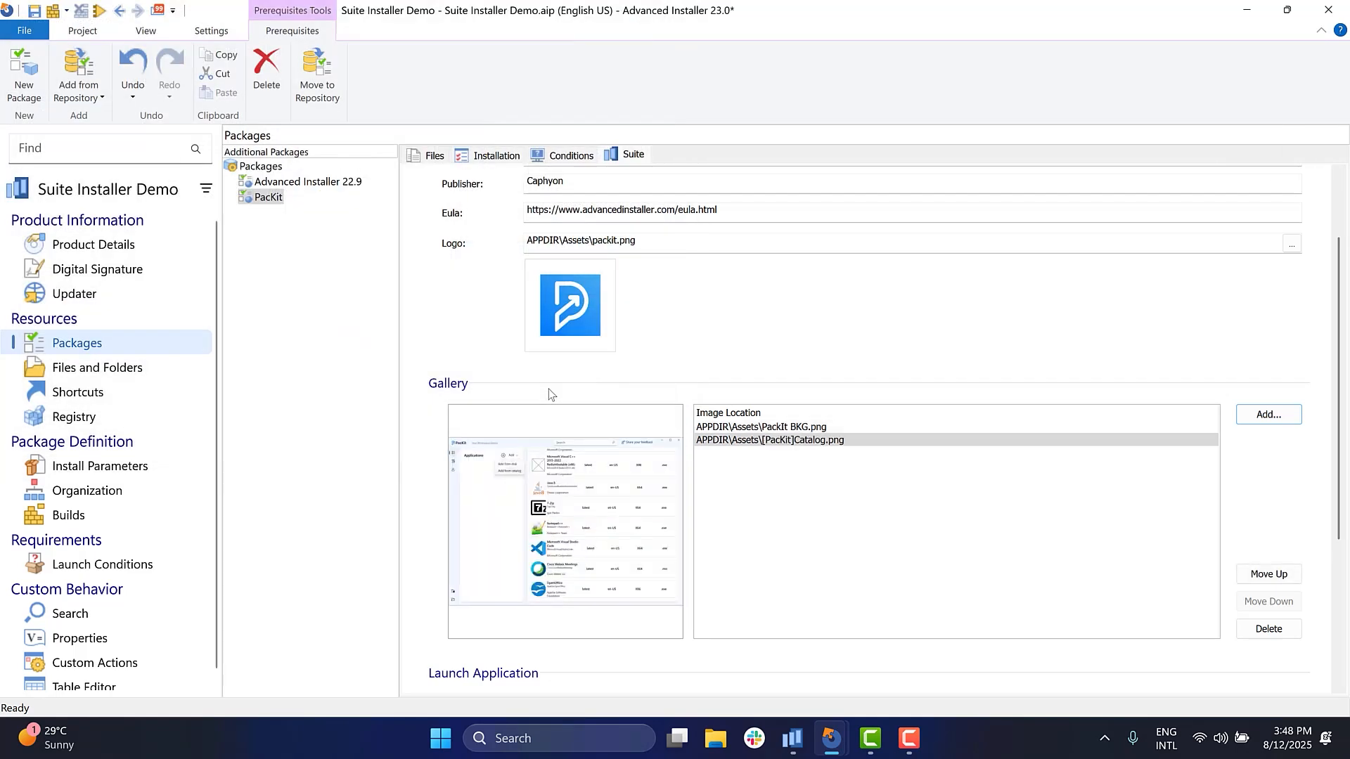
- Add [PacKit]ReadyWorkspace.png and [PacKit]Tools.png from the Assets folder to PacKit's gallery, and preview PackIt BKG.png
click(1269, 415)
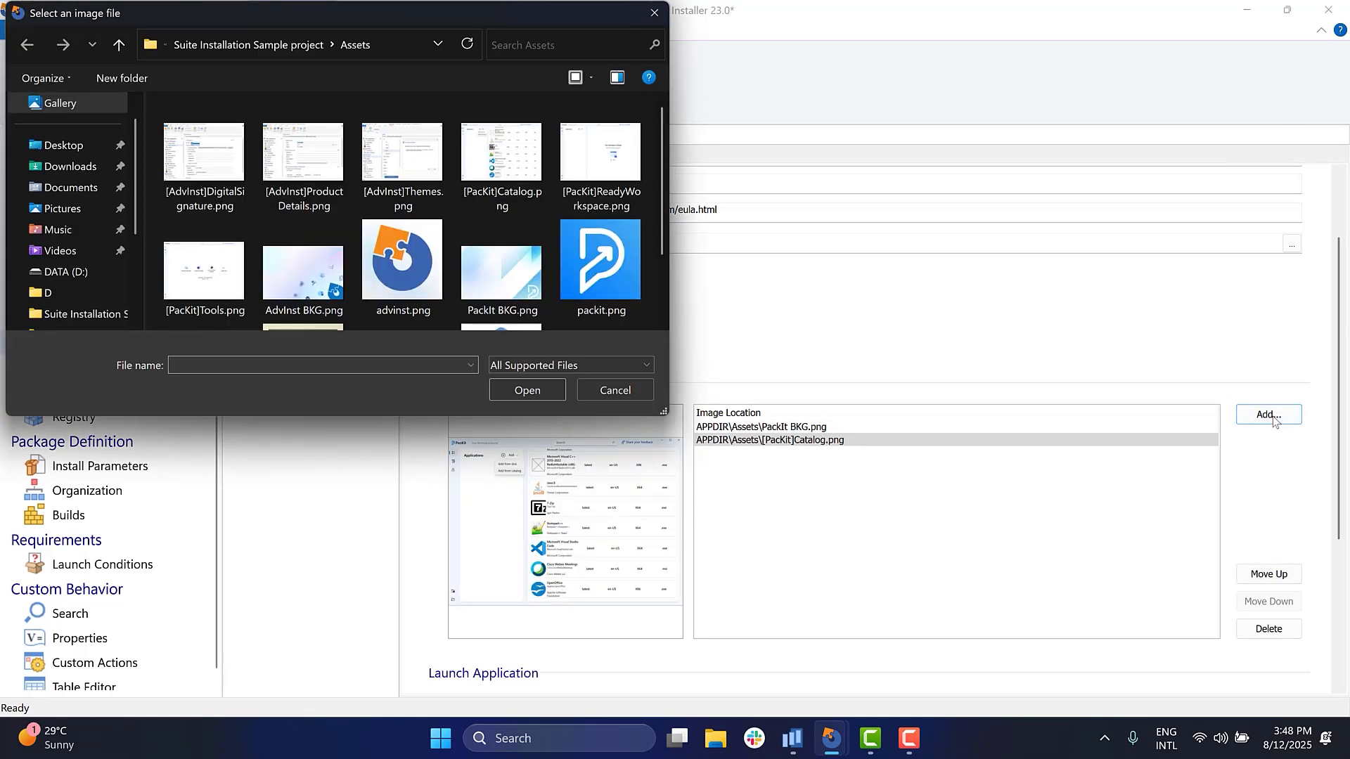
click(612, 188)
click(527, 390)
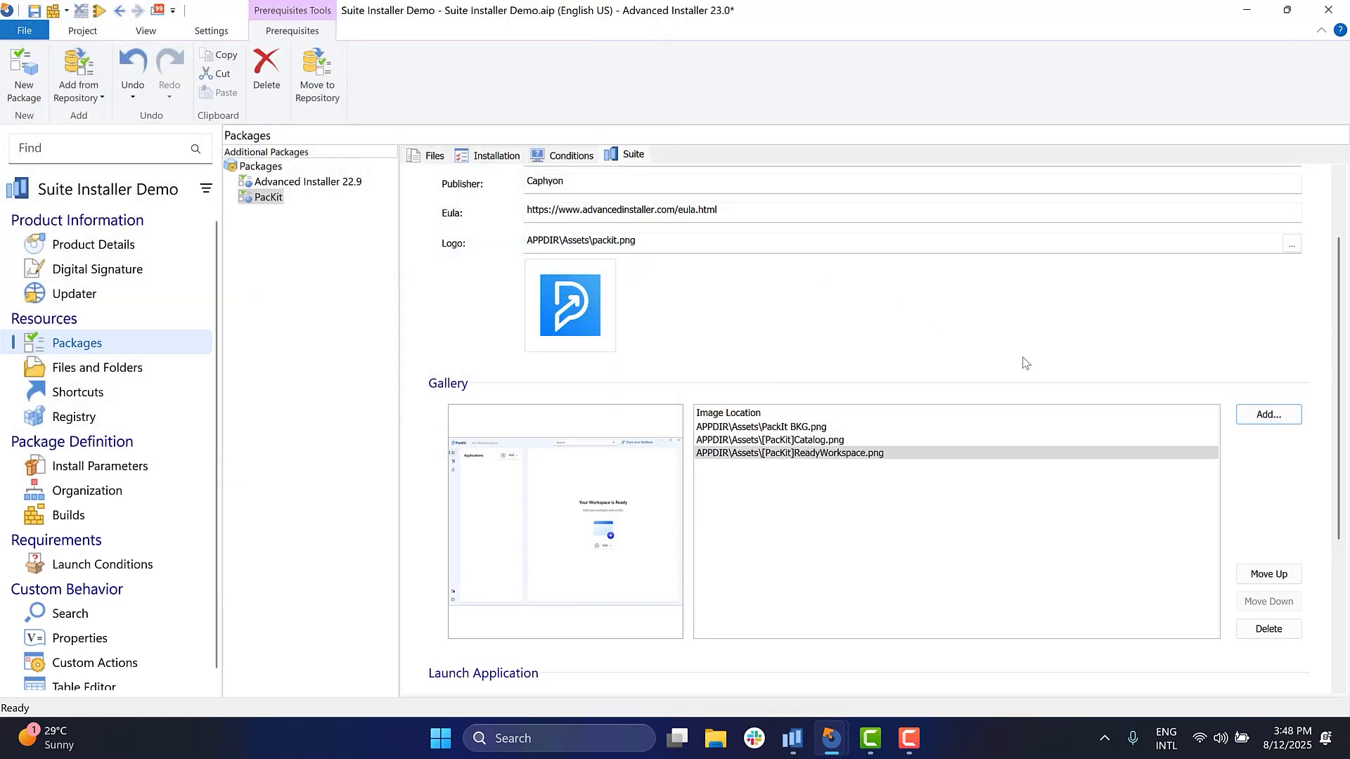
click(1247, 414)
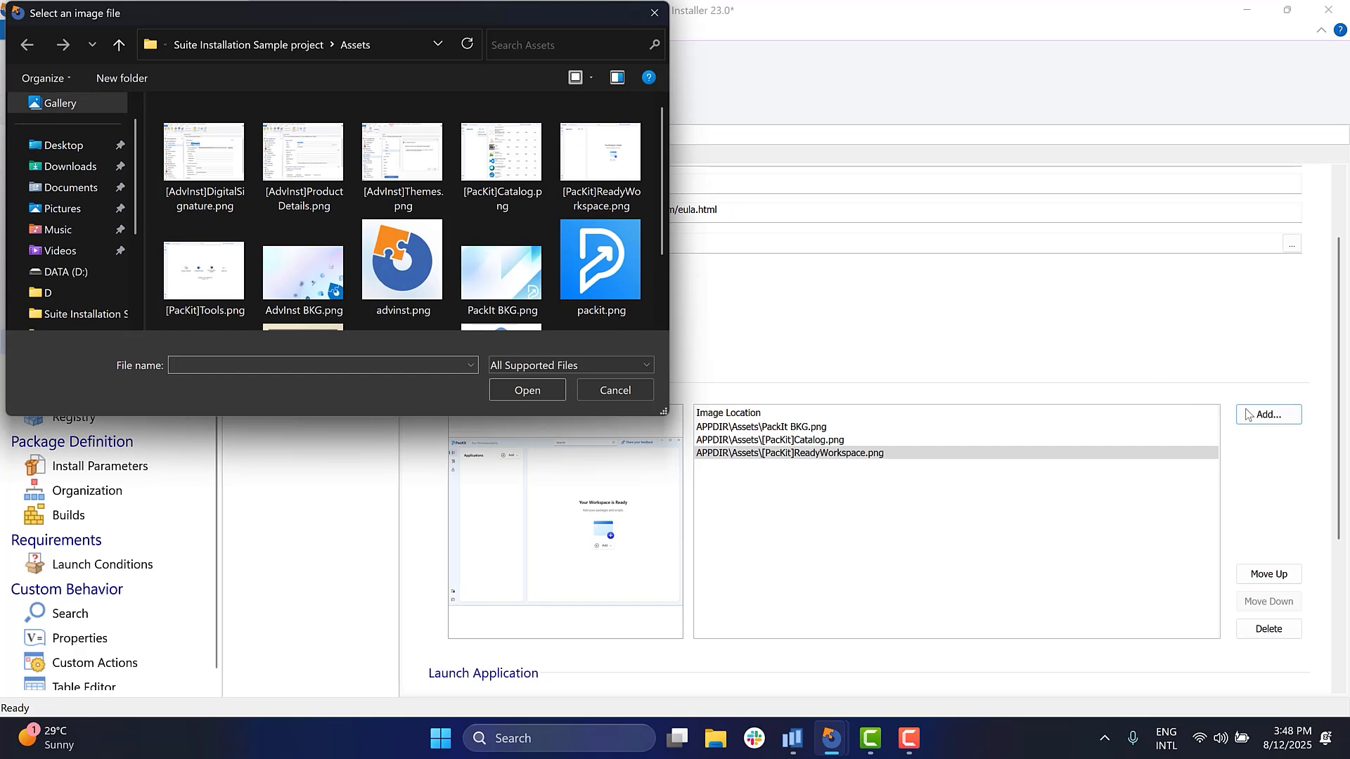
click(204, 273)
click(513, 389)
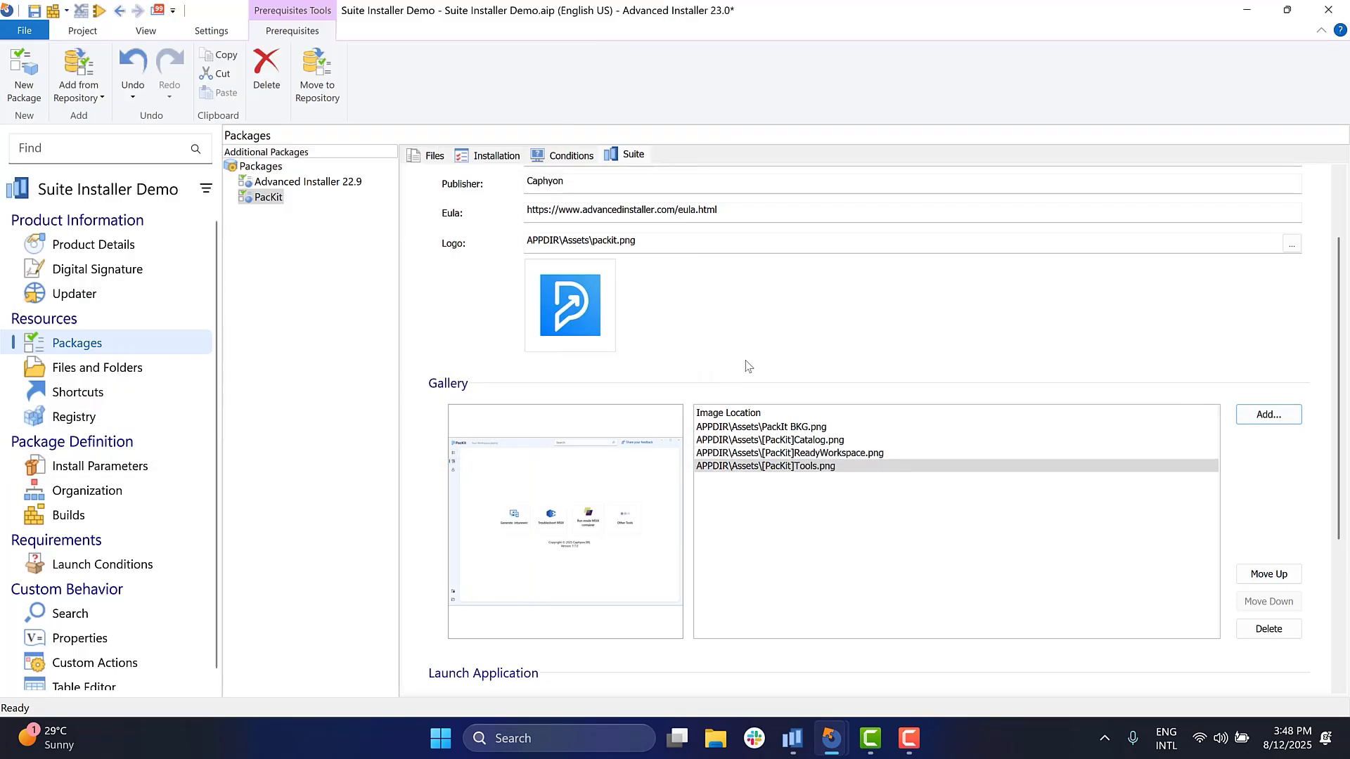
click(770, 427)
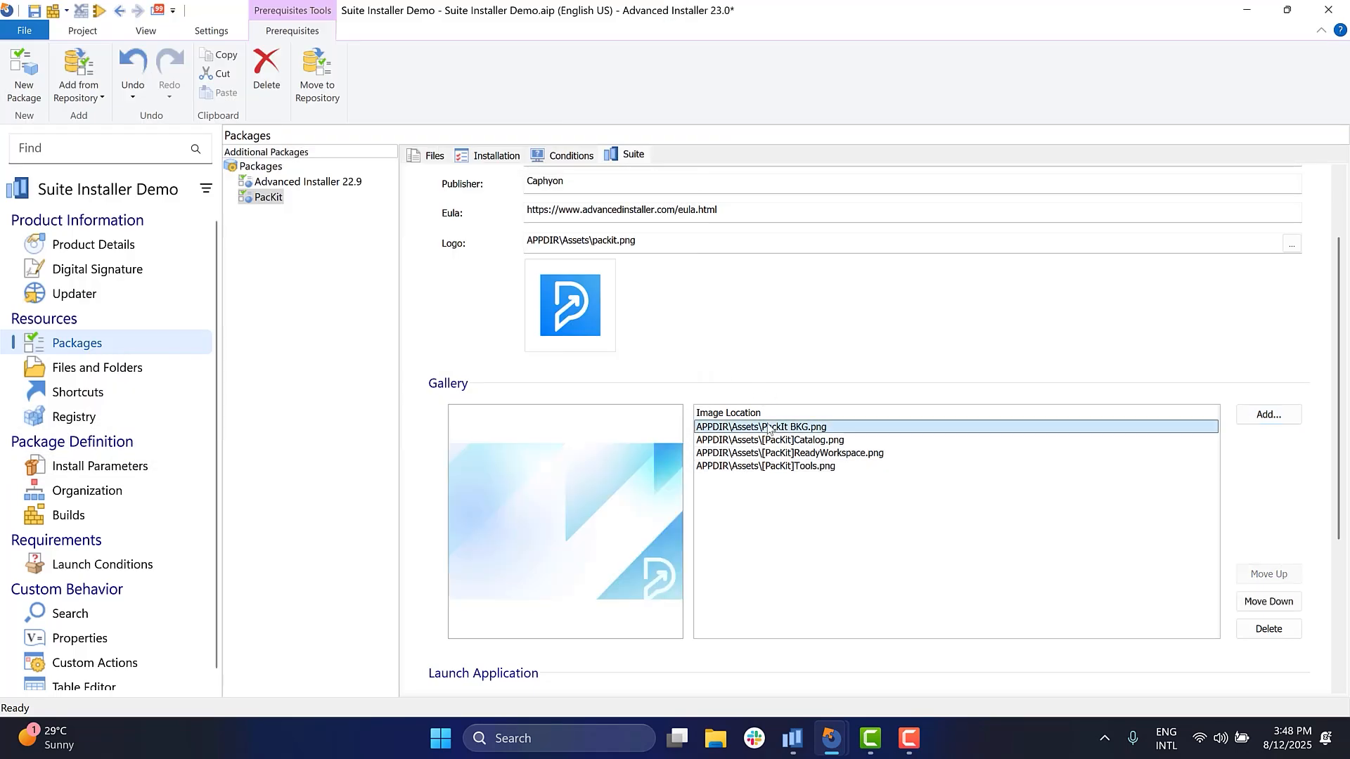
- Switch to the running suite app, browse all the screenshots on PacKit's details page, and minimize the app
click(790, 736)
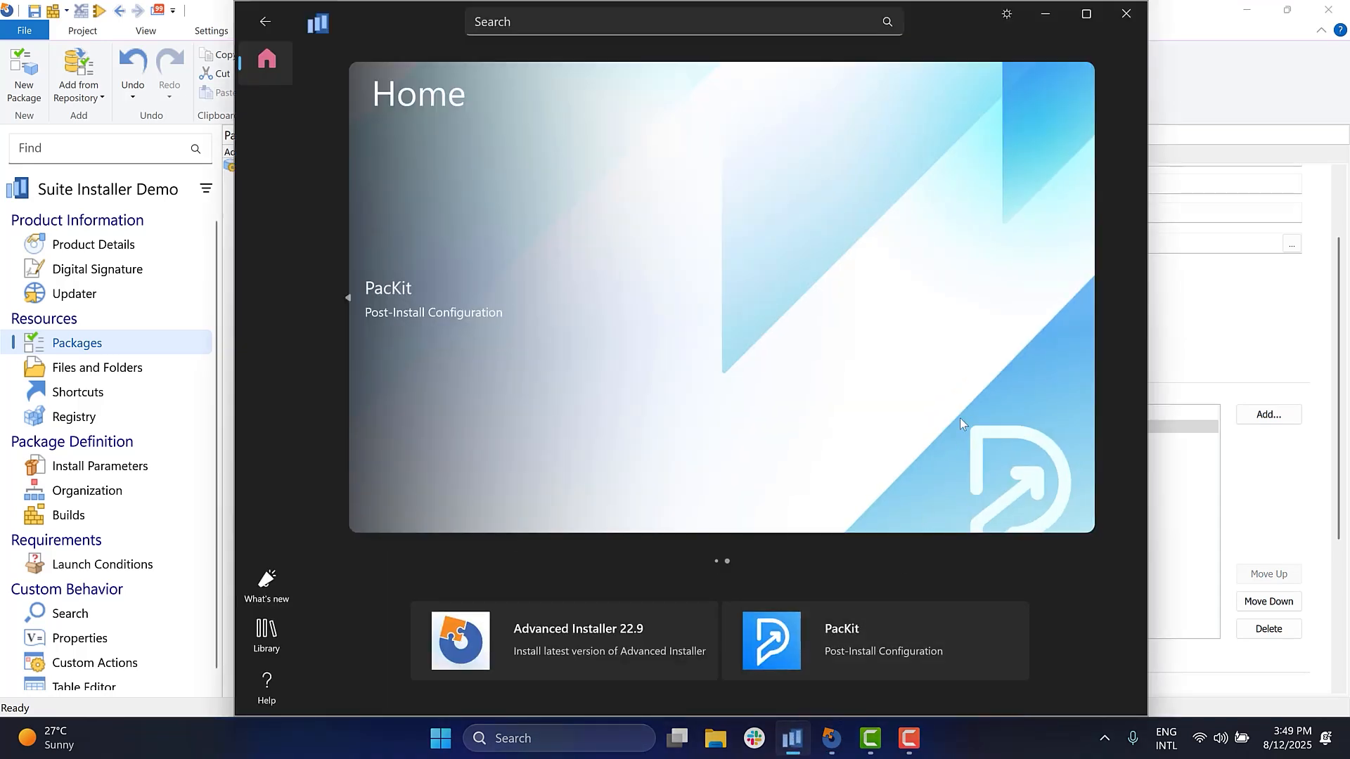
click(972, 632)
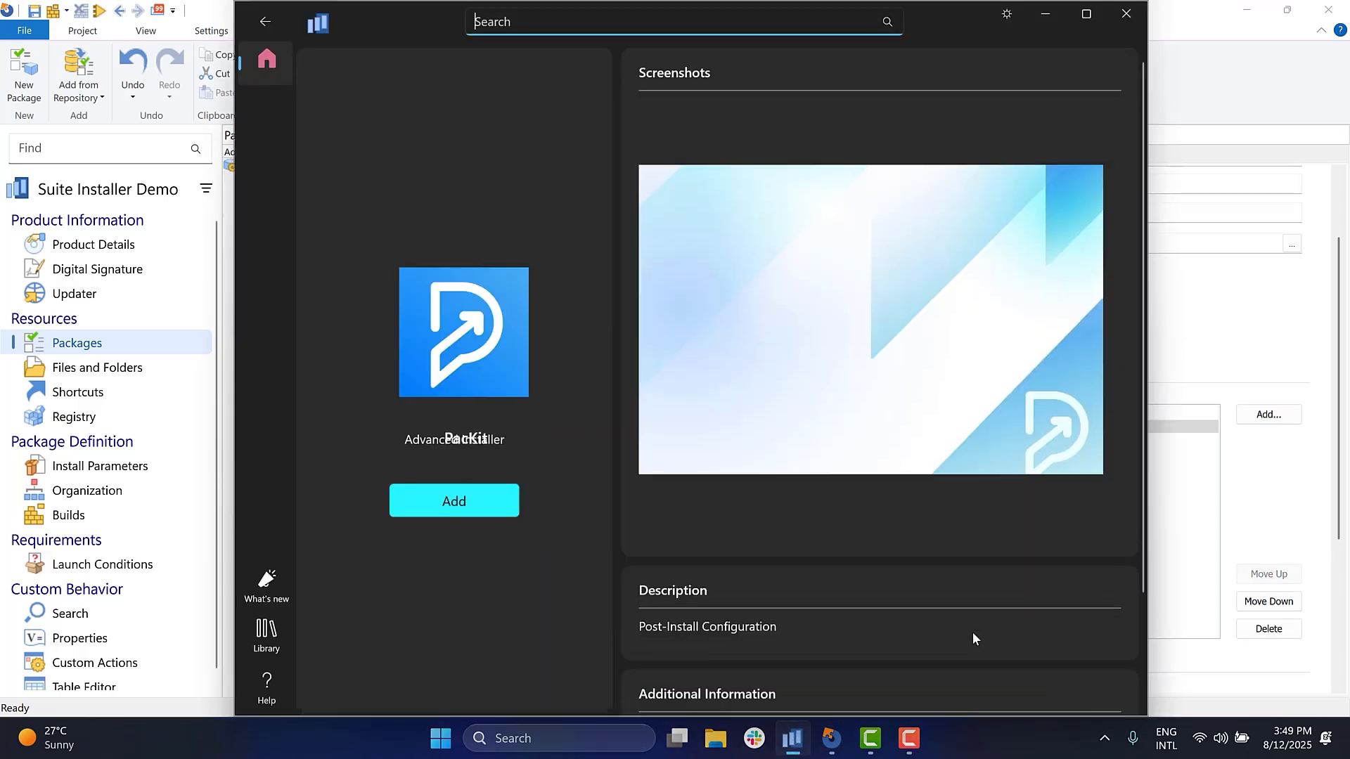
click(1111, 313)
click(1111, 314)
click(1111, 313)
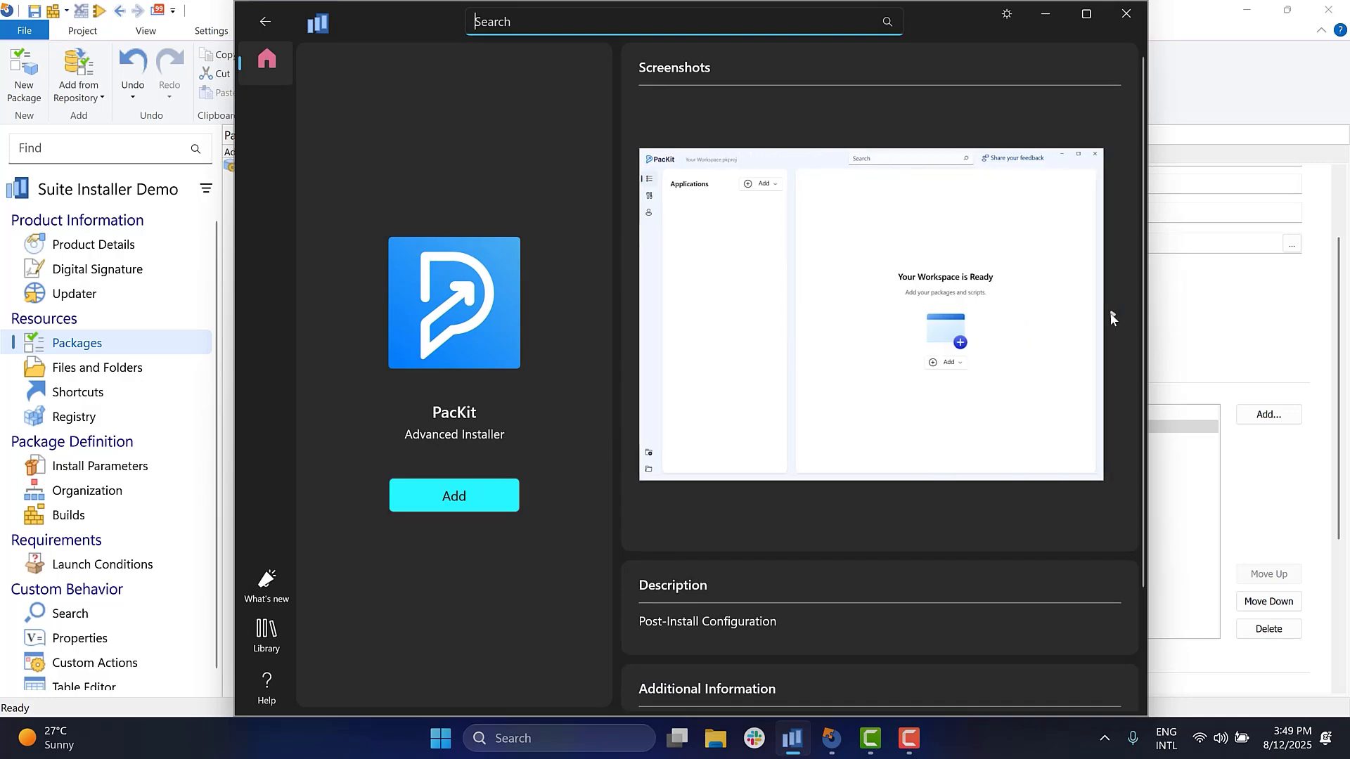
click(1112, 314)
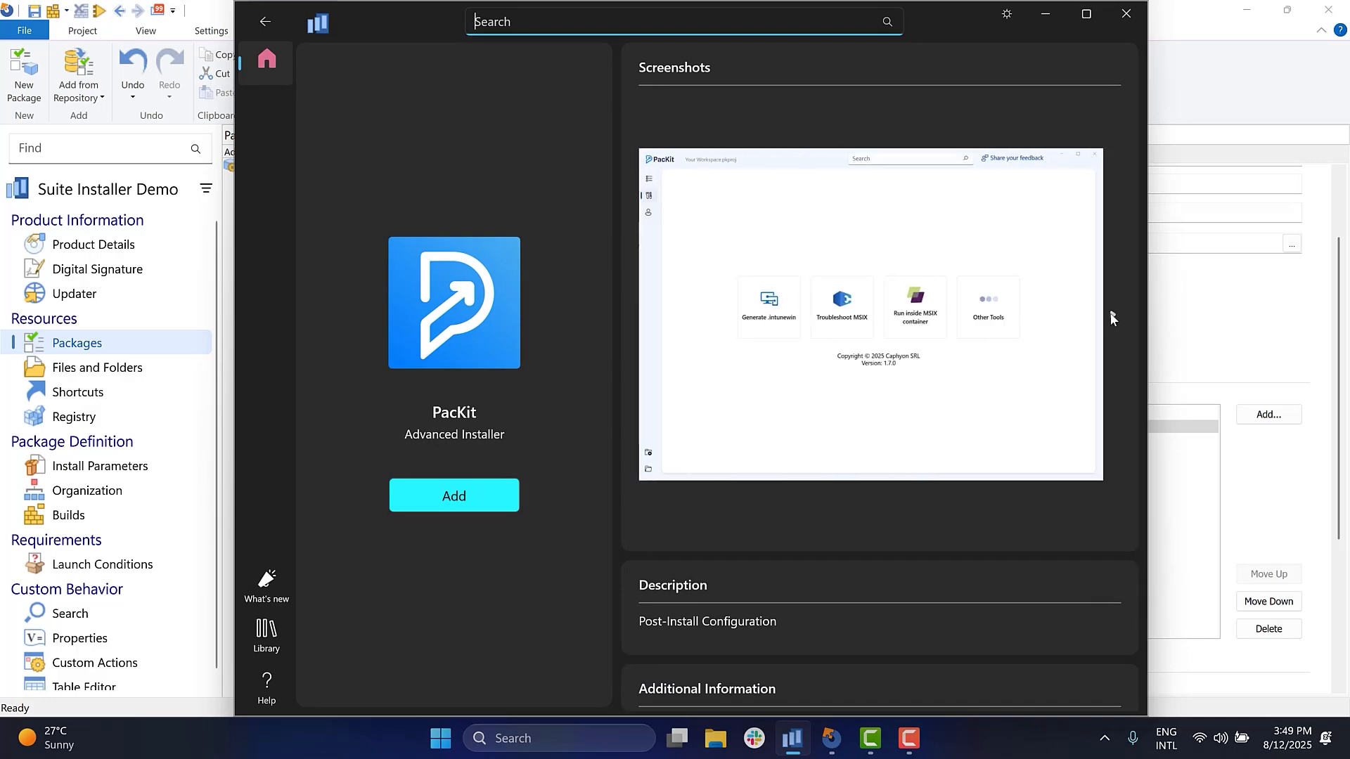
click(1045, 14)
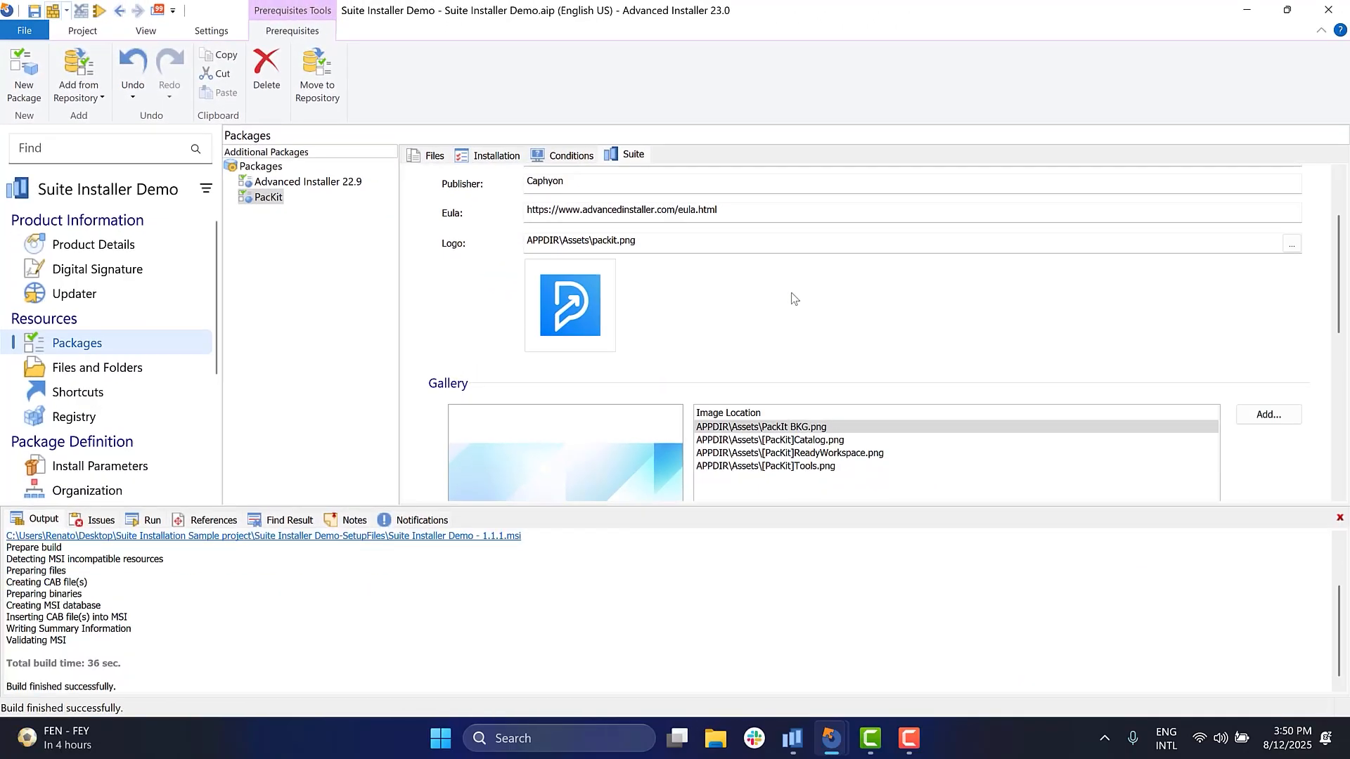
- Run Suite Installer Demo - 1.1.1.msi from the sample project's Suite Installer Demo-SetupFiles folder, check the suite's home page and close the suite app
click(1243, 10)
click(1243, 10)
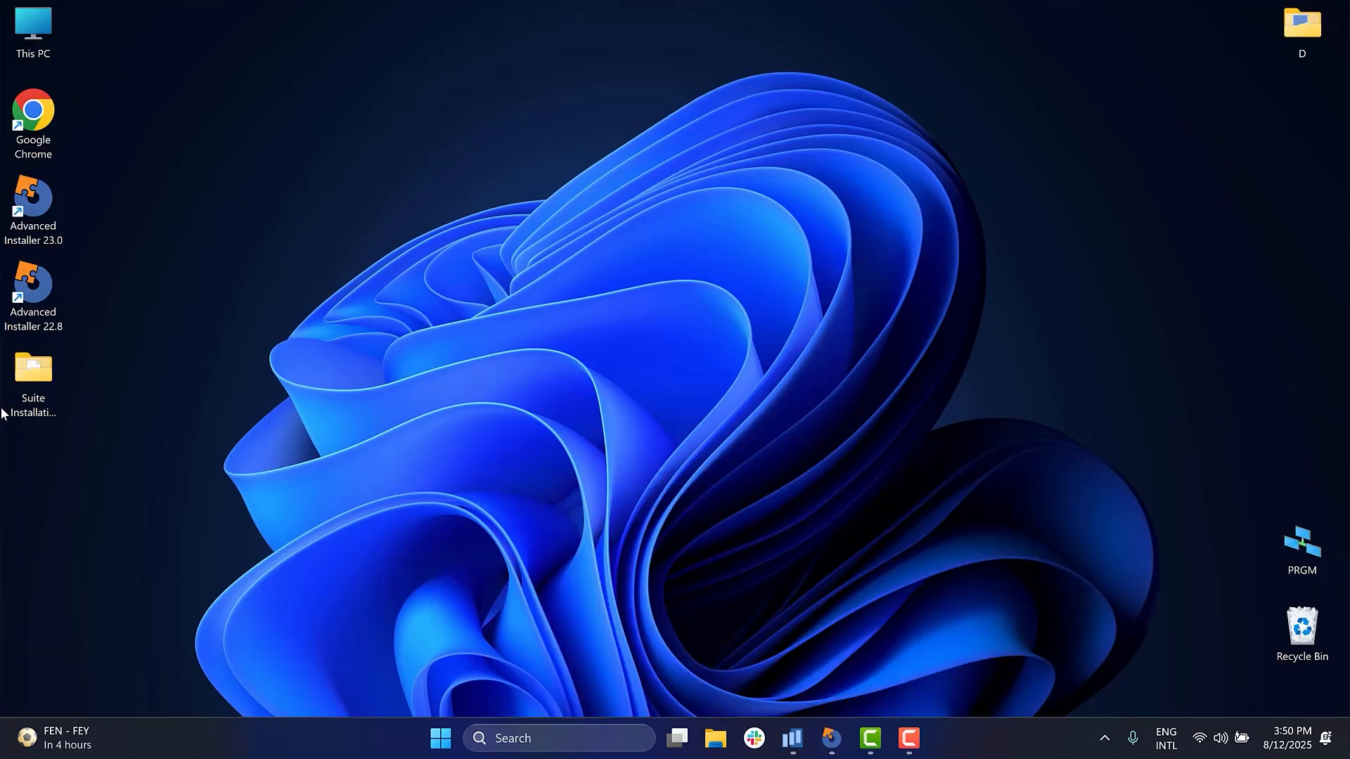
double_click(31, 381)
click(411, 263)
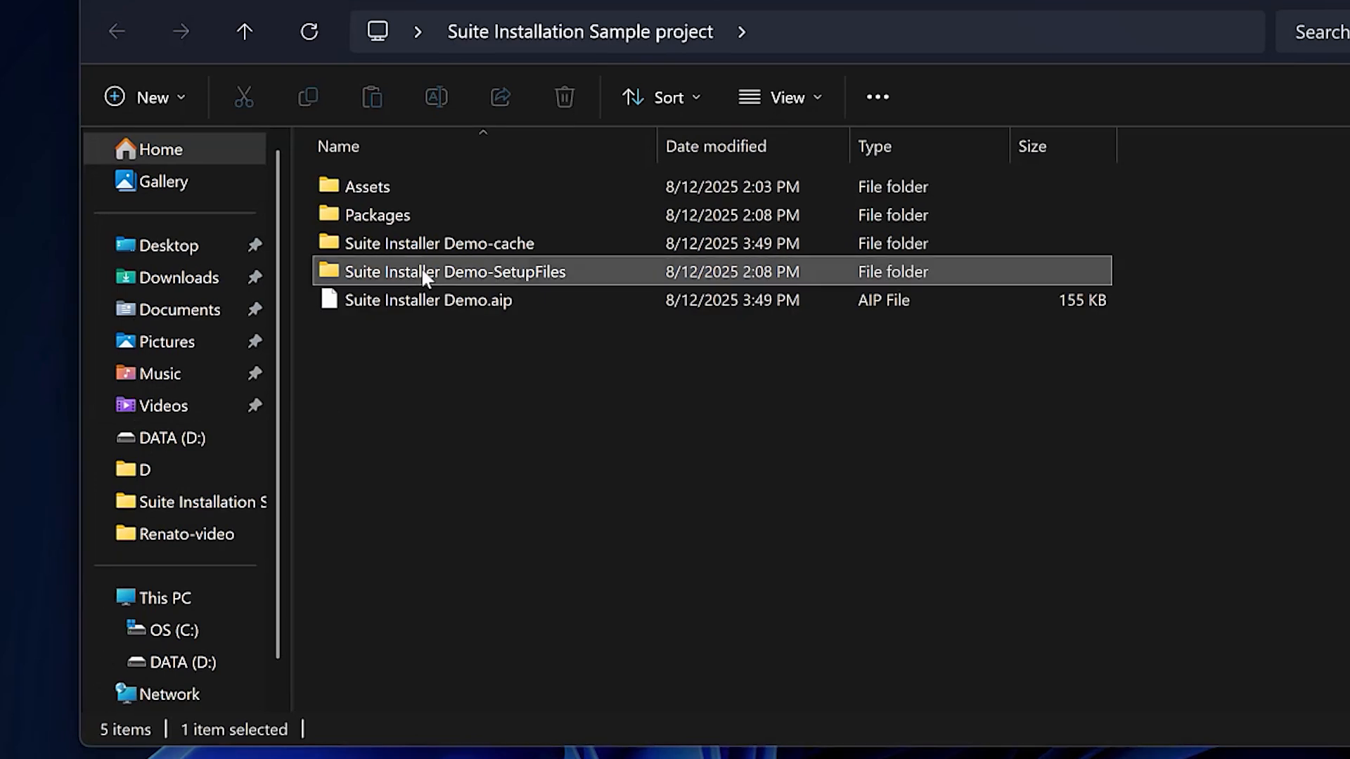
double_click(424, 275)
click(441, 188)
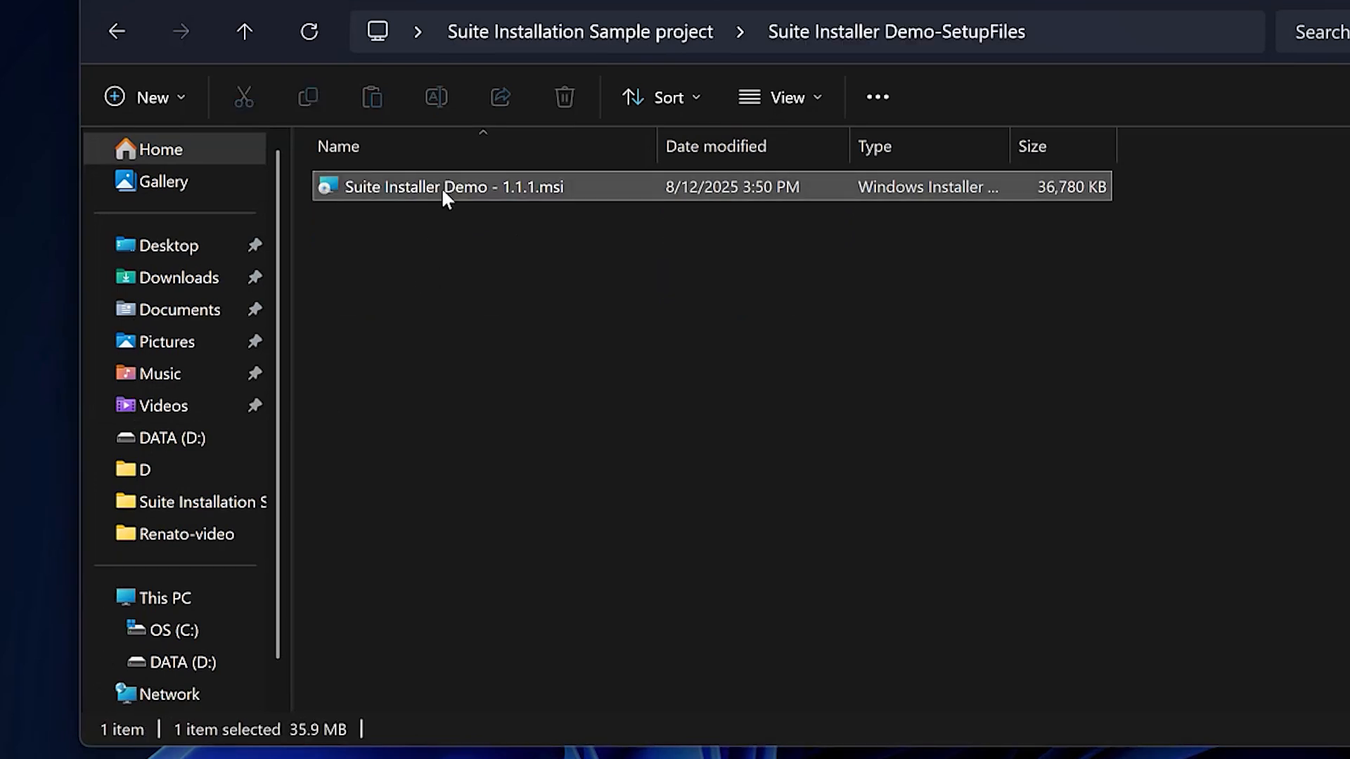
double_click(443, 187)
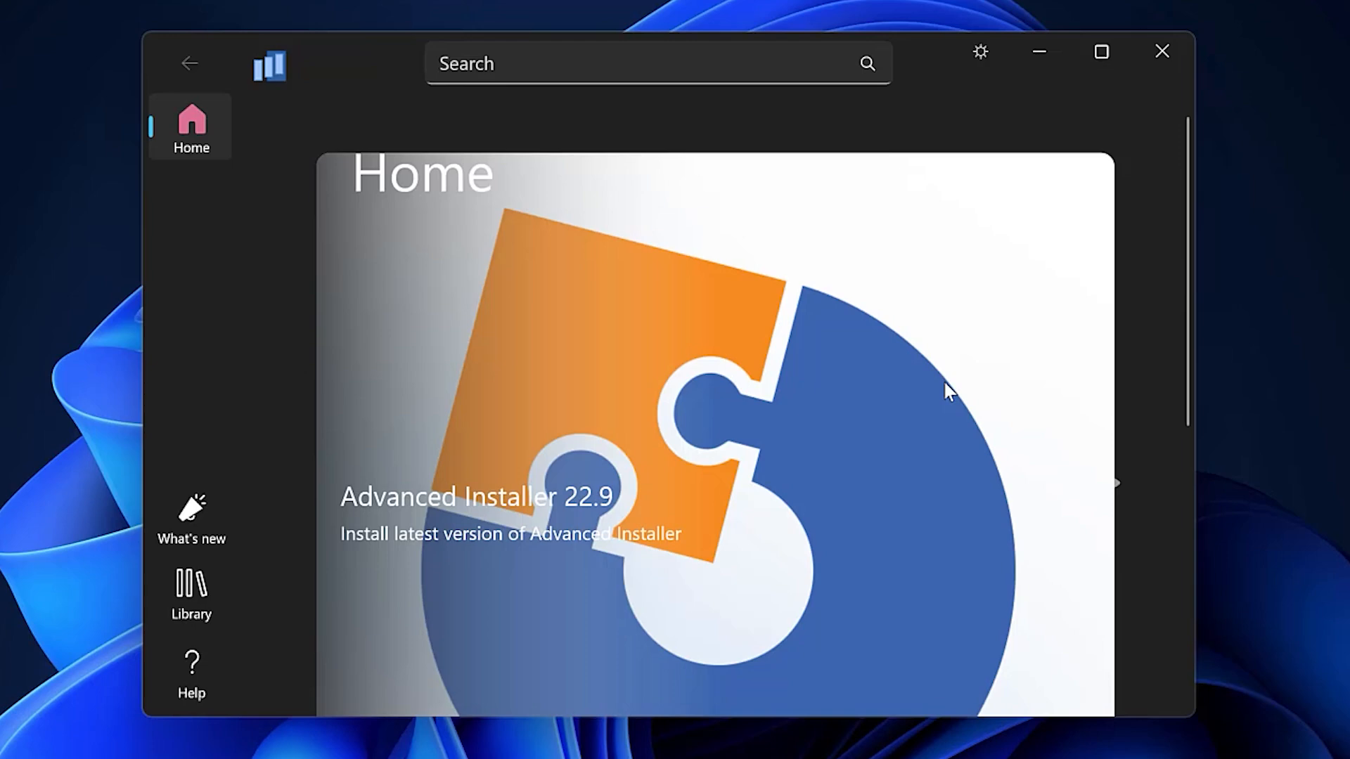
scroll(1166, 556, down, 5)
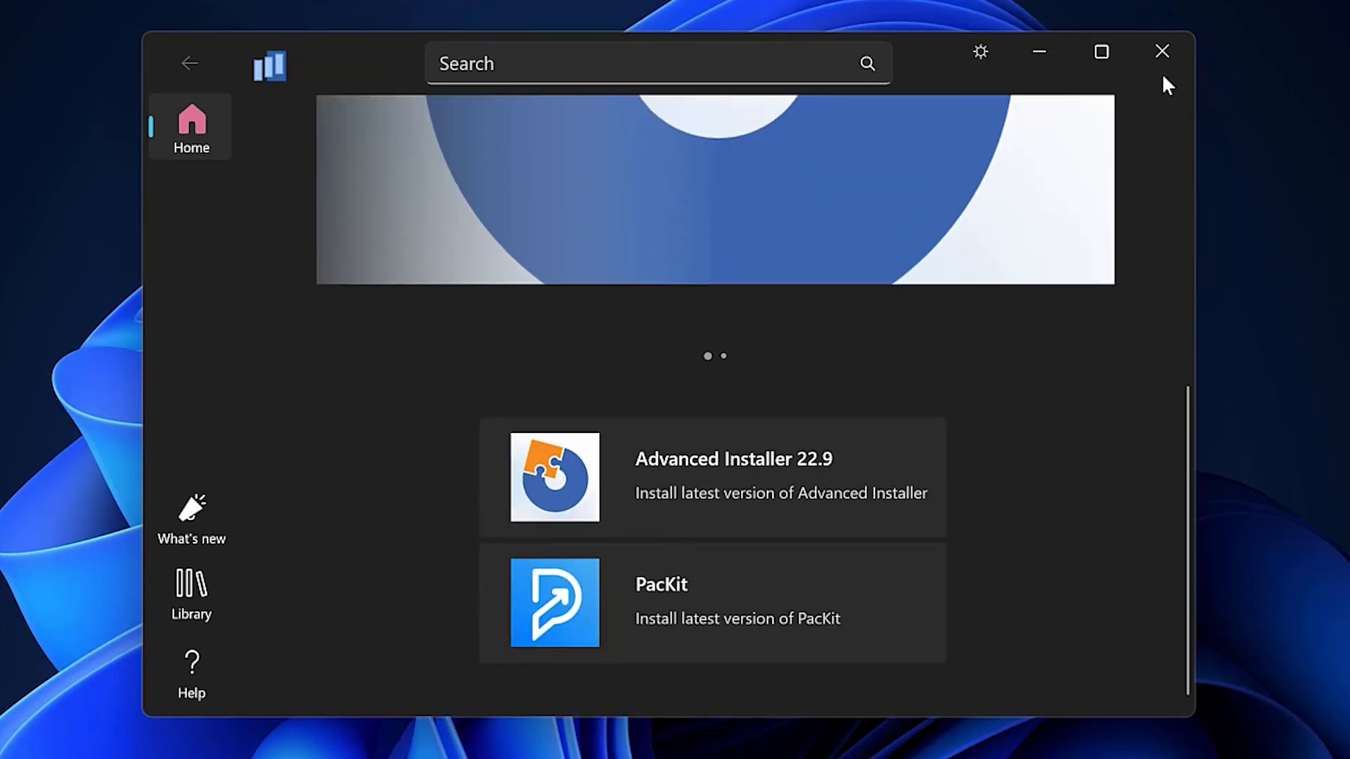
click(1152, 63)
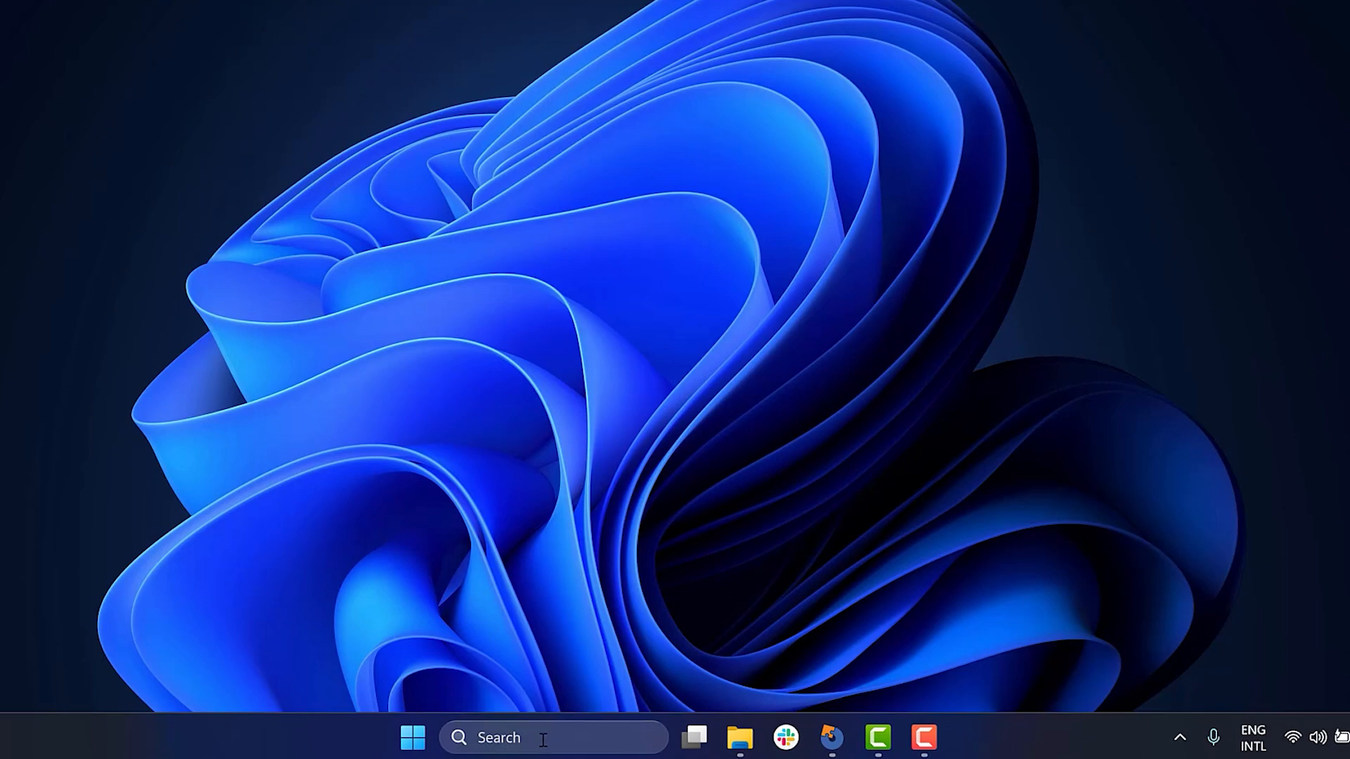
- Find Suite Installer Demo through Windows search using "suite", launch it and enlarge its window
click(421, 744)
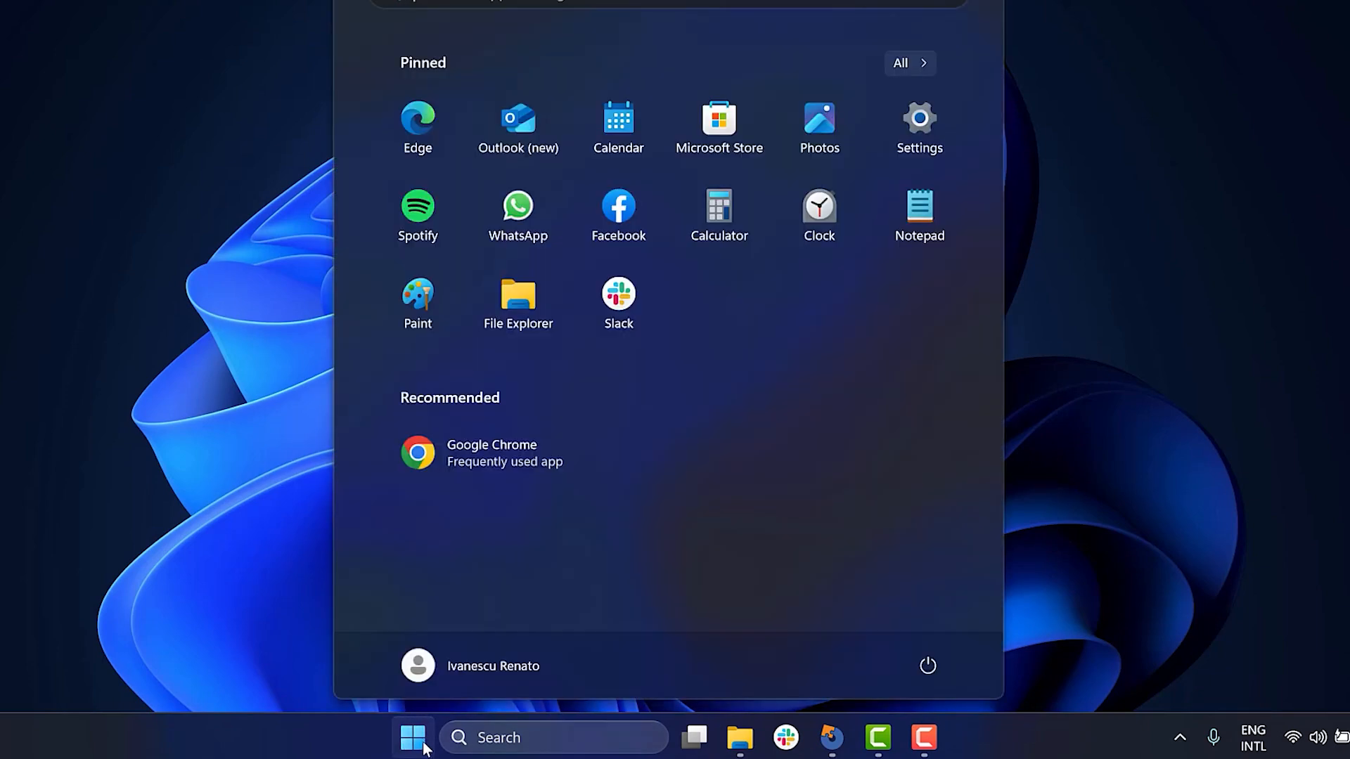
text(suite)
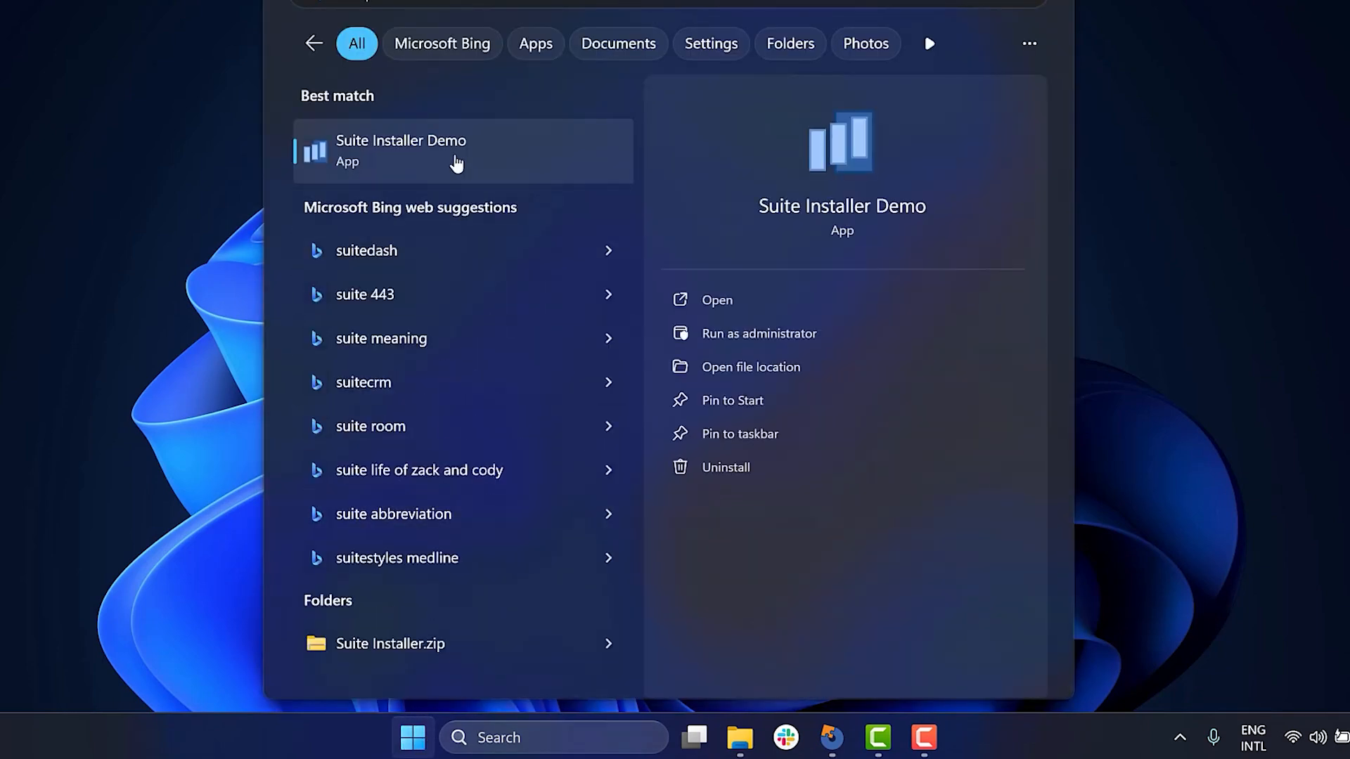
click(457, 163)
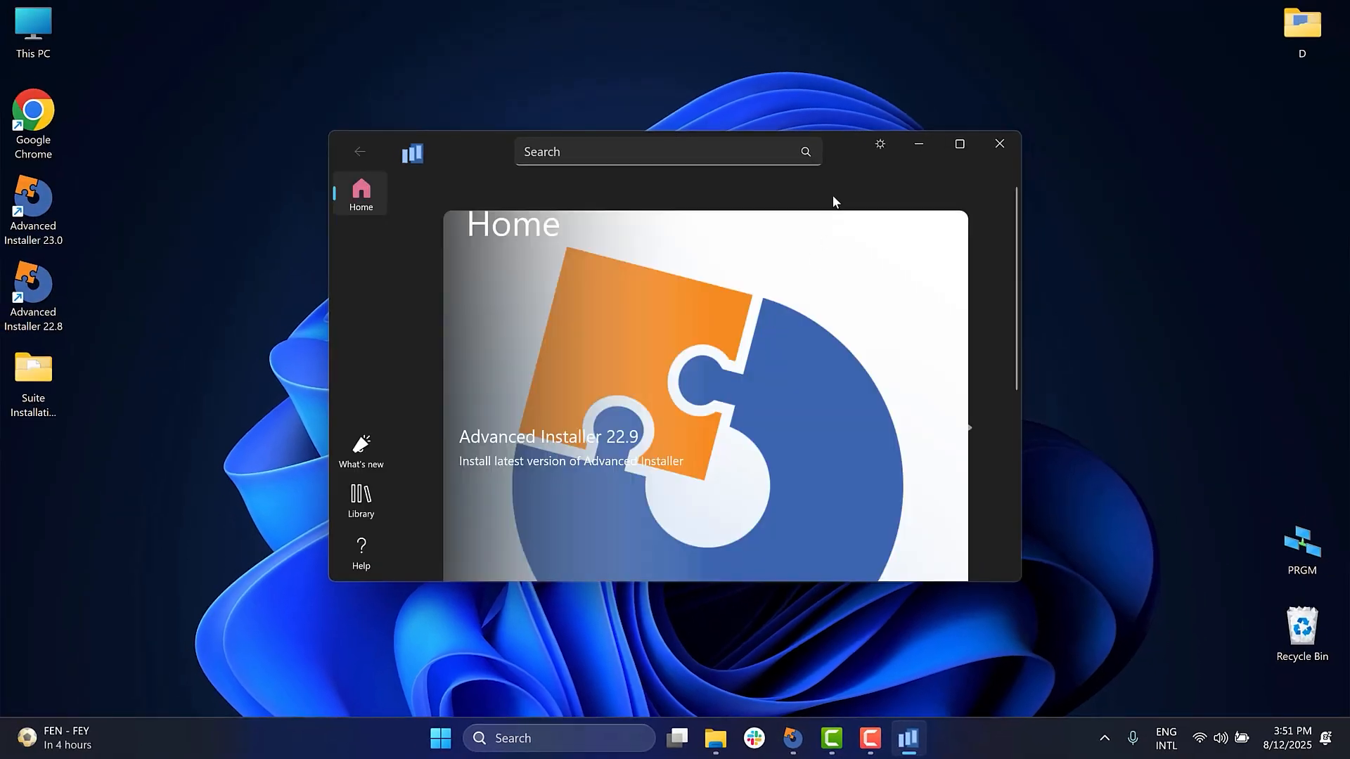
drag(841, 149, 732, 19)
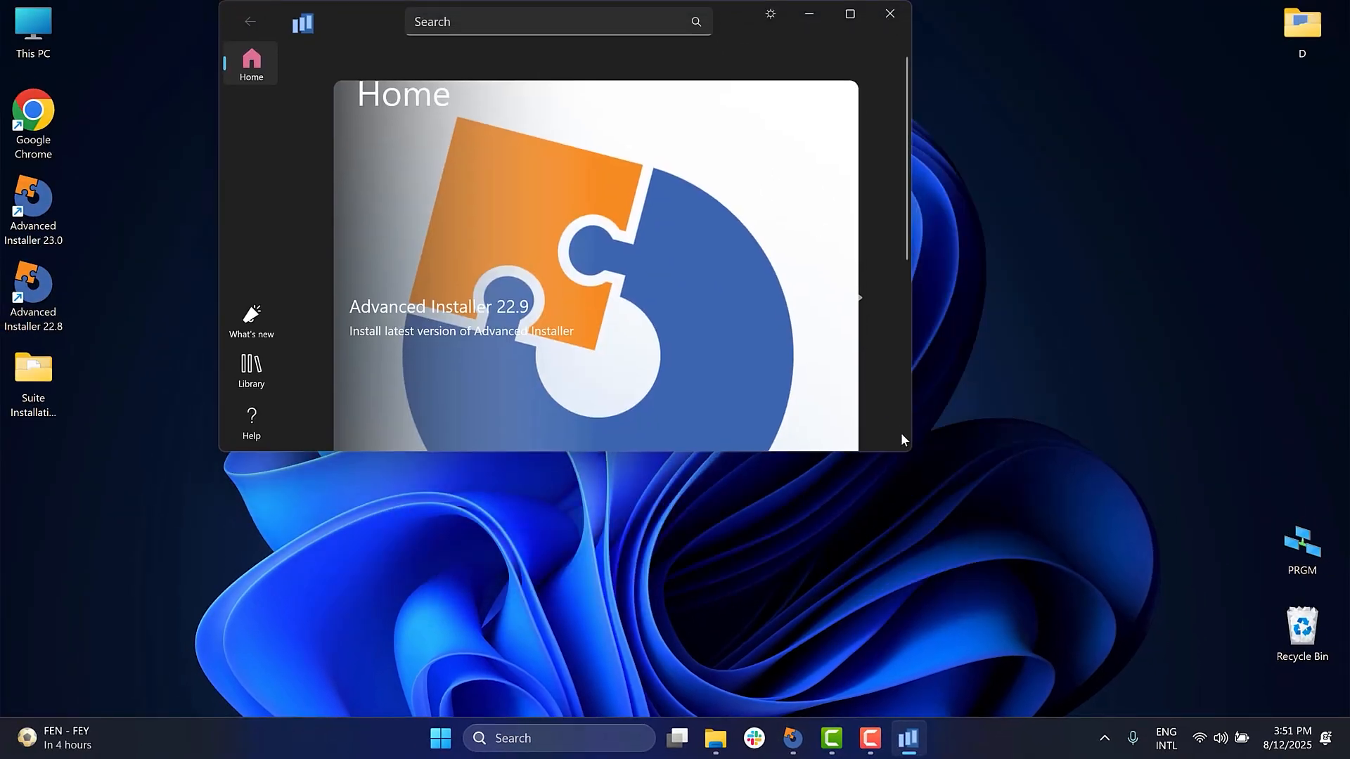
drag(911, 450, 1171, 717)
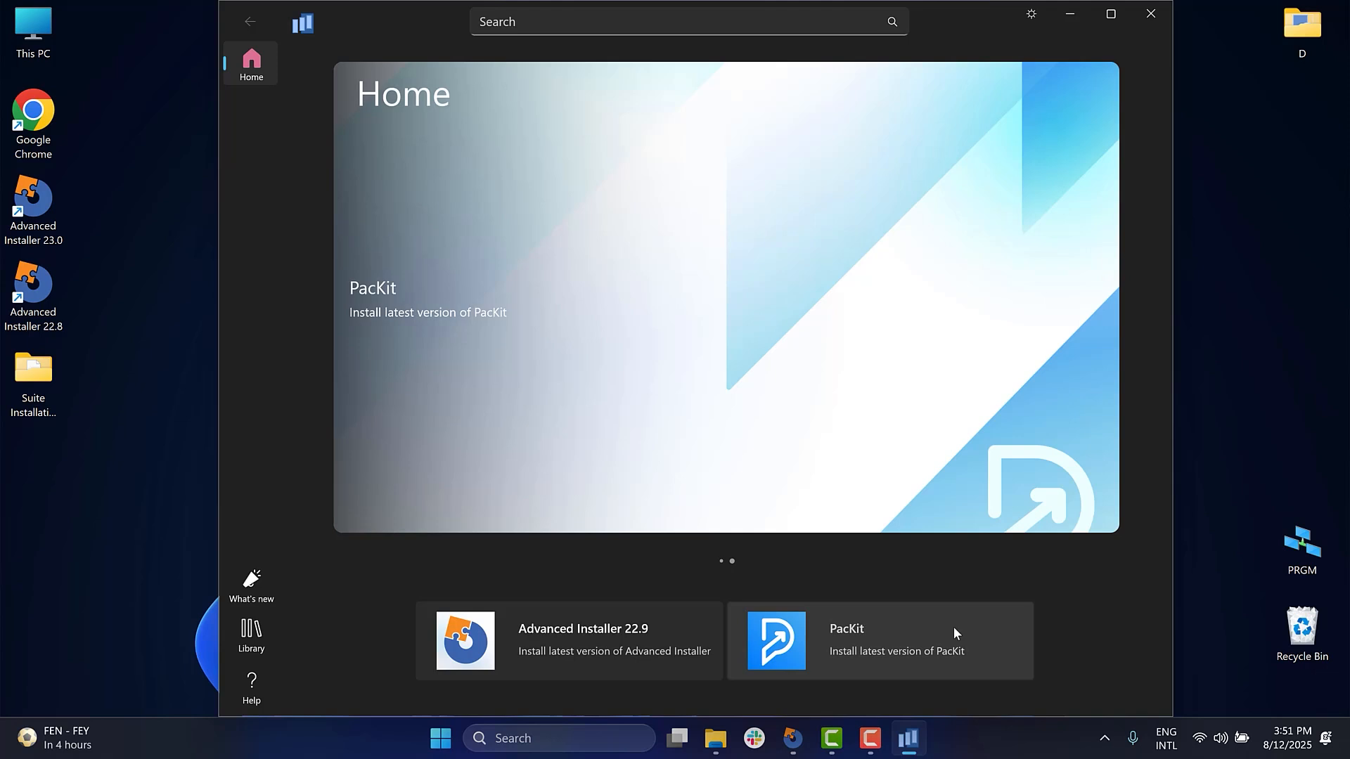
- Add PacKit to the applications to install from its details page, and remove it from the list again
click(954, 633)
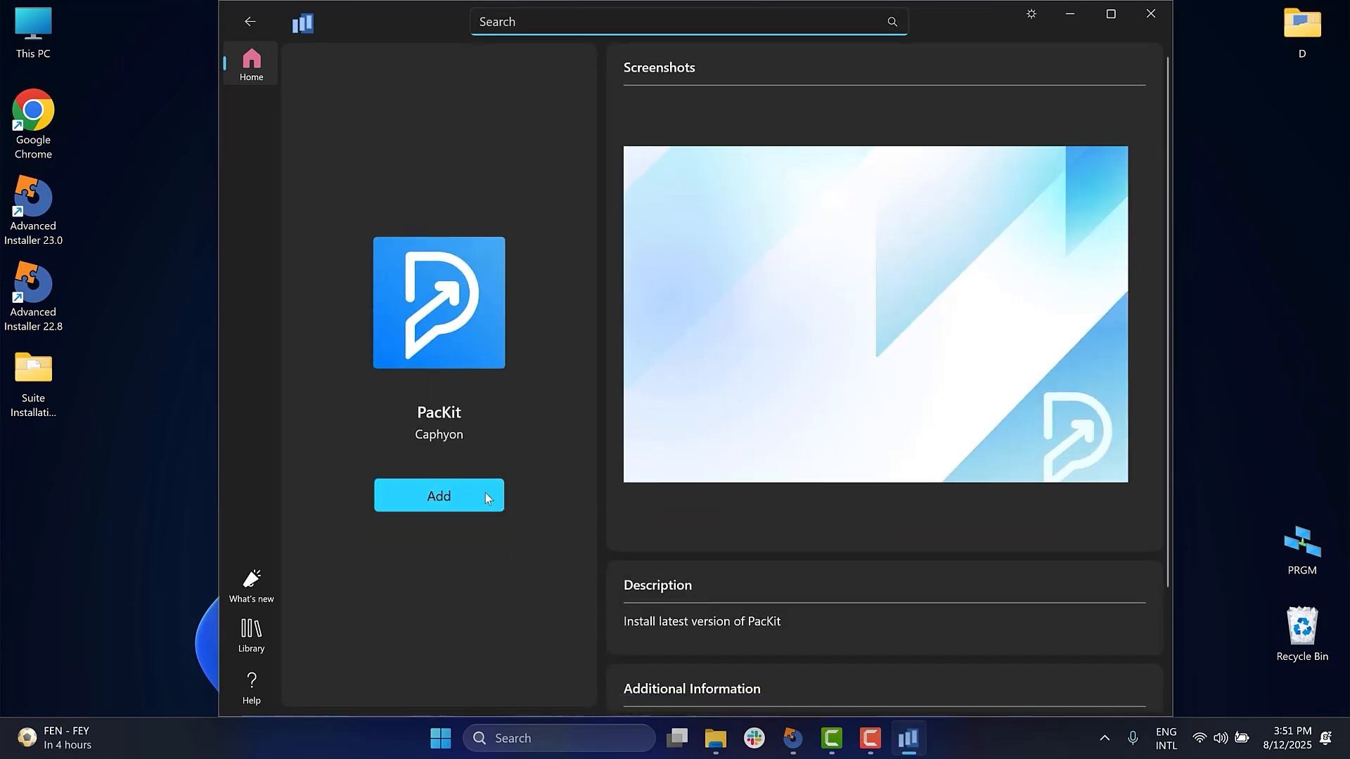
click(485, 497)
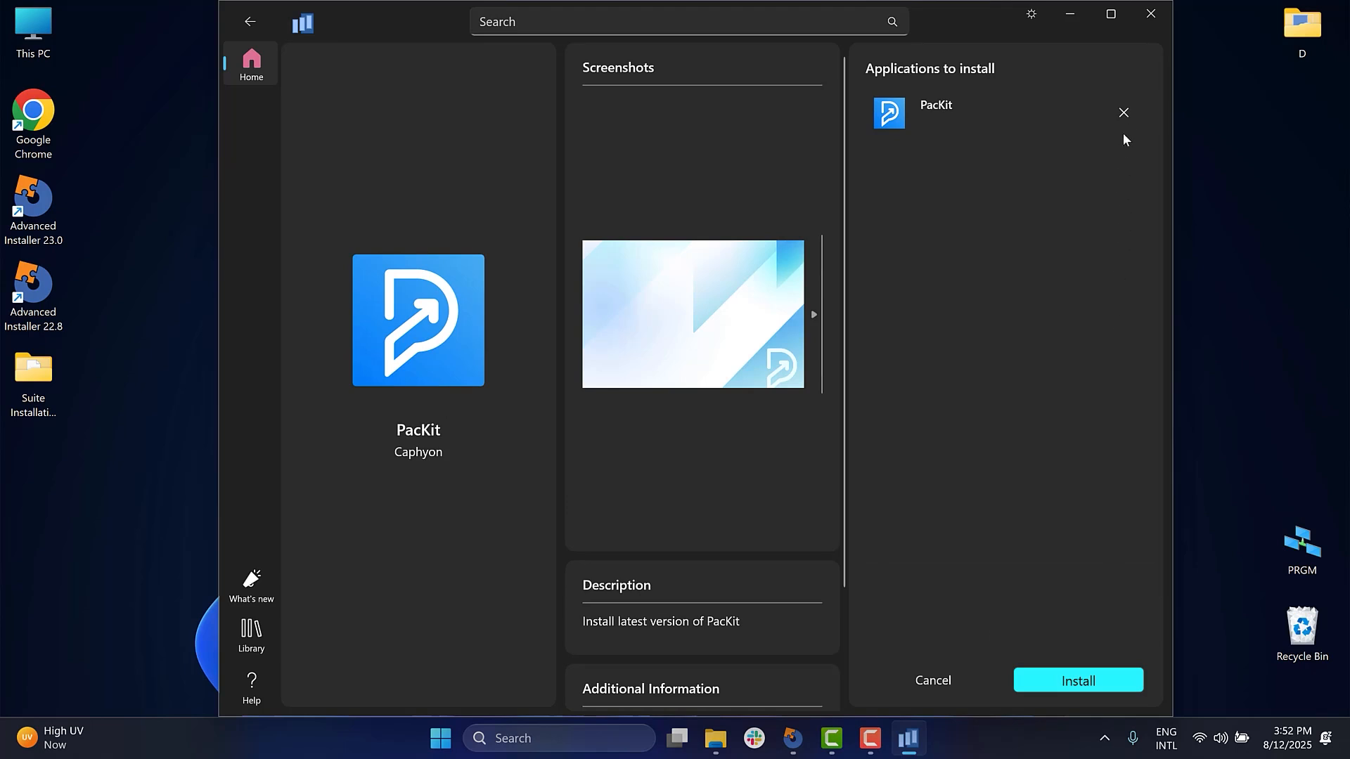
click(1124, 113)
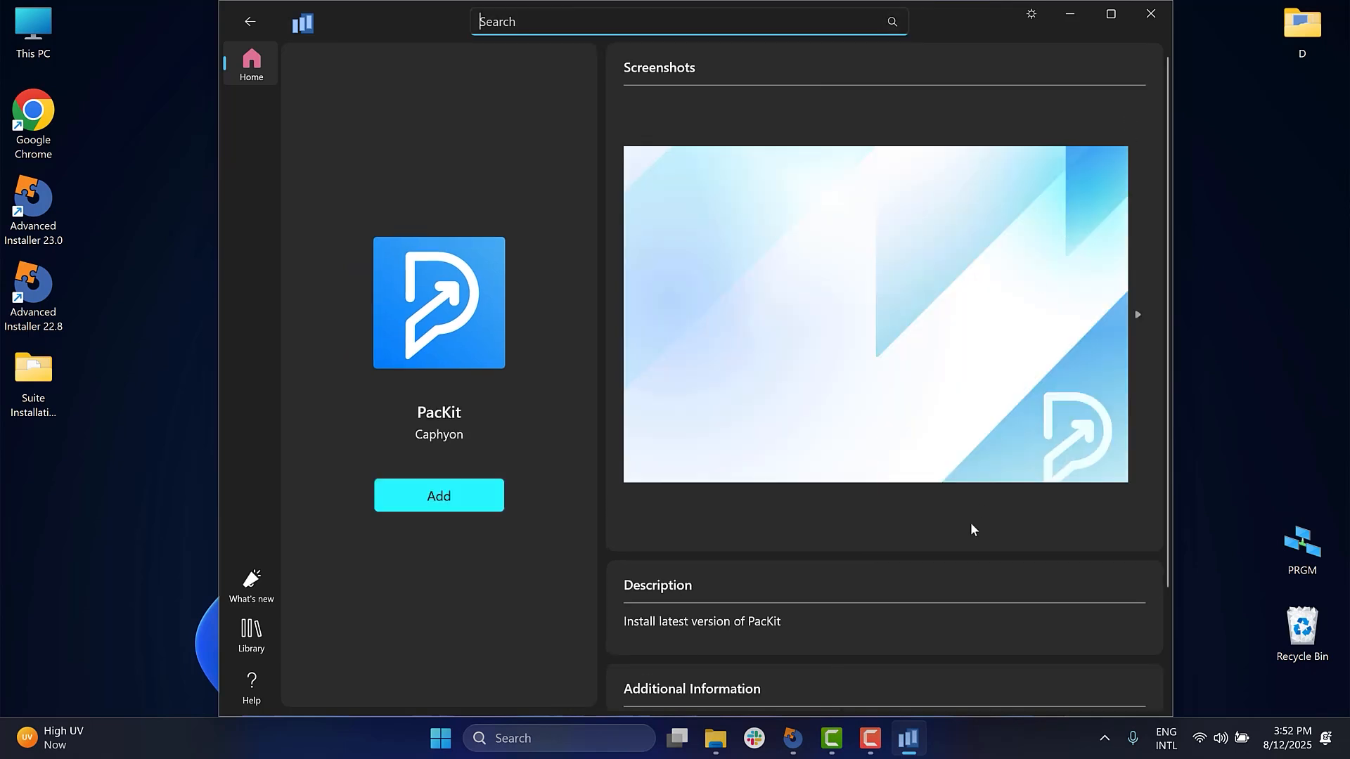
- Add PacKit from the suite's Library and install it
click(260, 636)
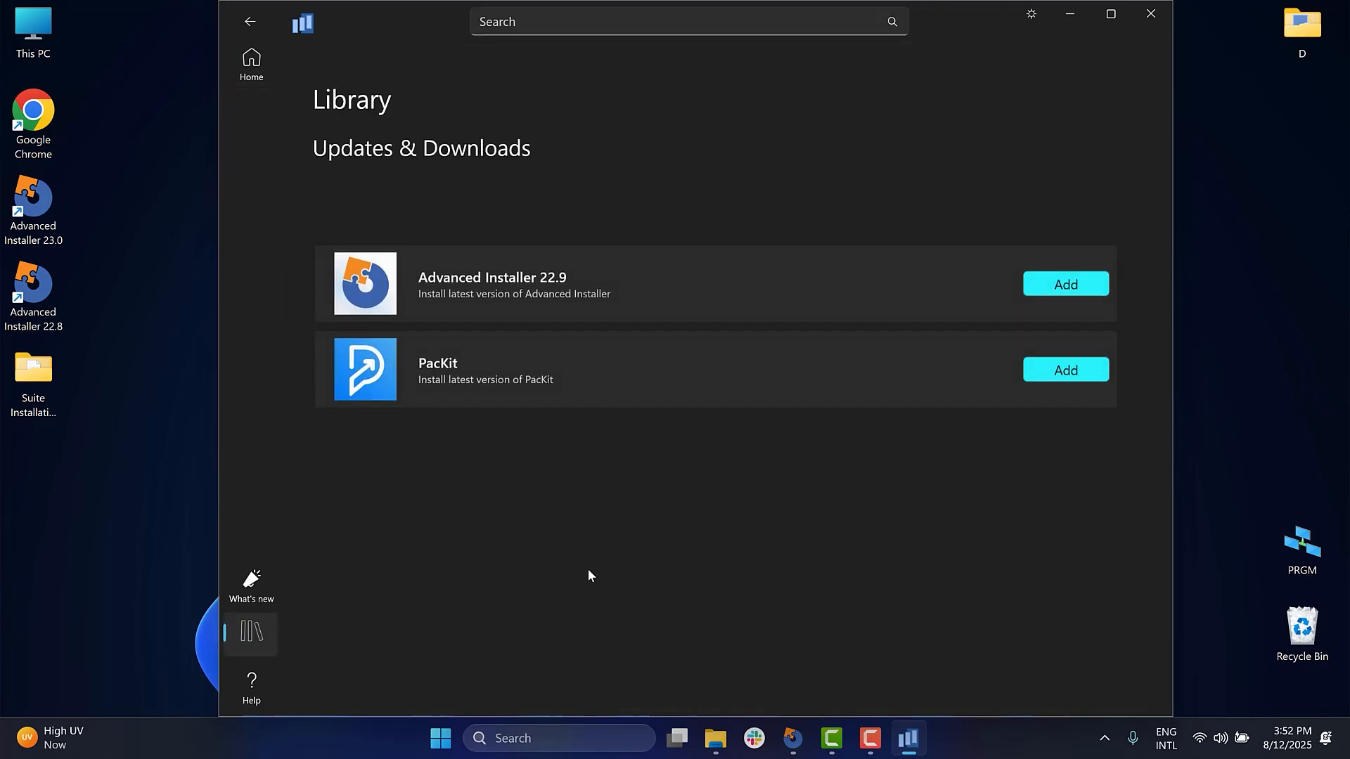
click(1055, 380)
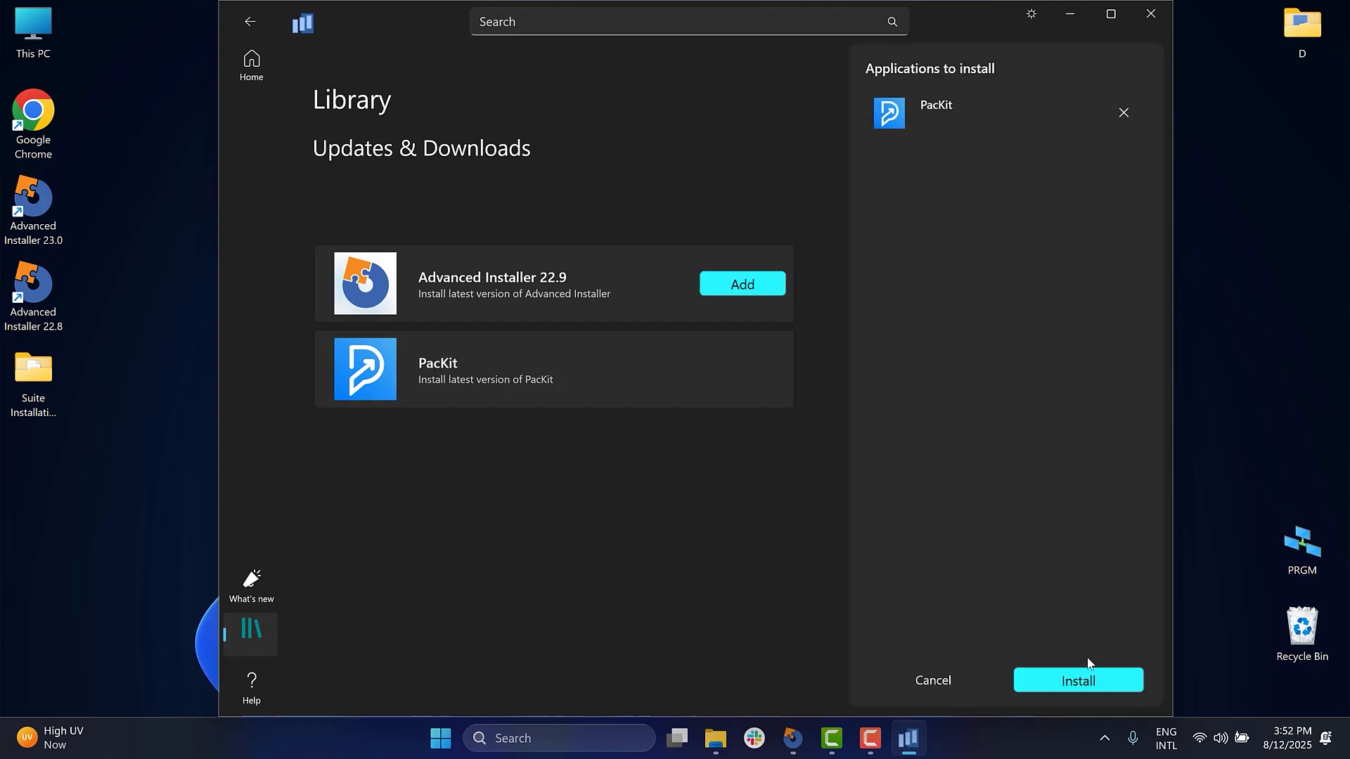
click(1088, 683)
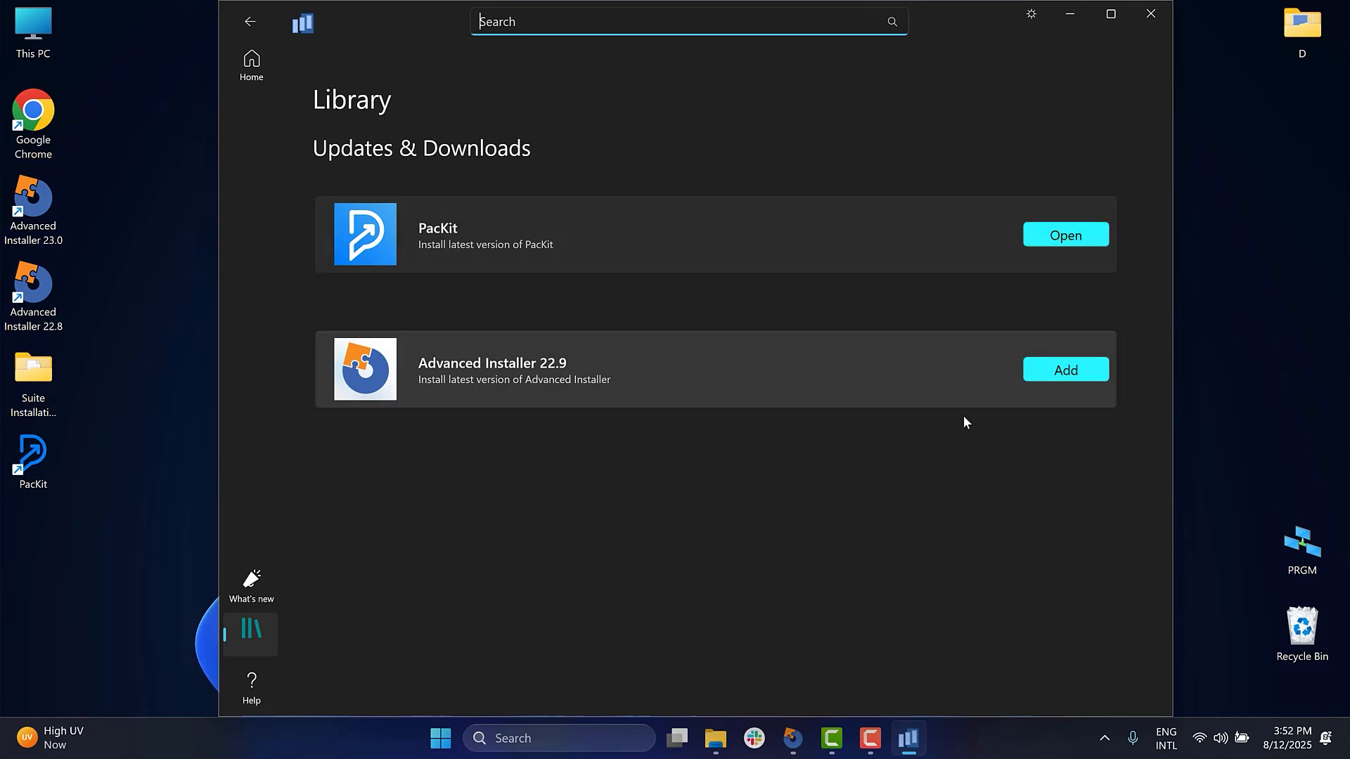
- Switch to Advanced Installer, close the build output, and examine PacKit's Launch Application file details with the full search string shown
click(793, 739)
click(741, 664)
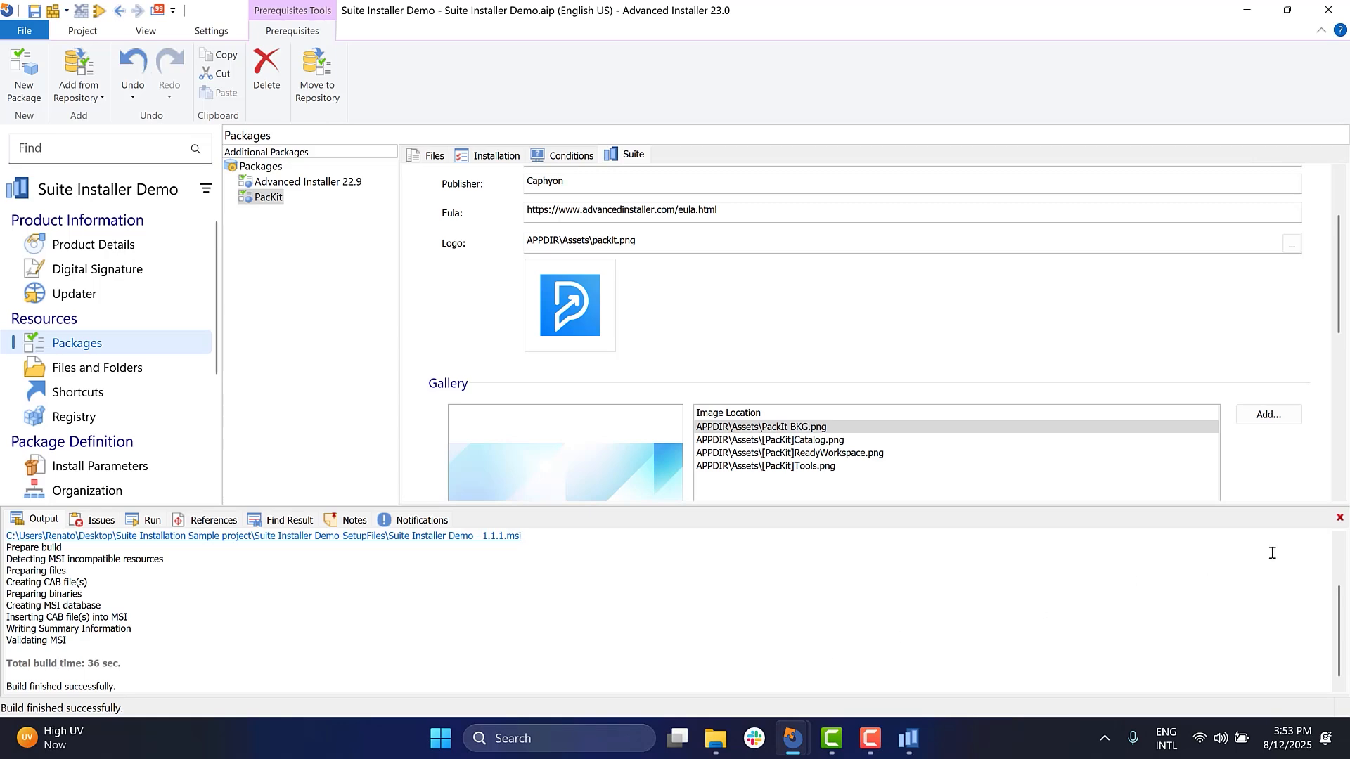
click(1340, 518)
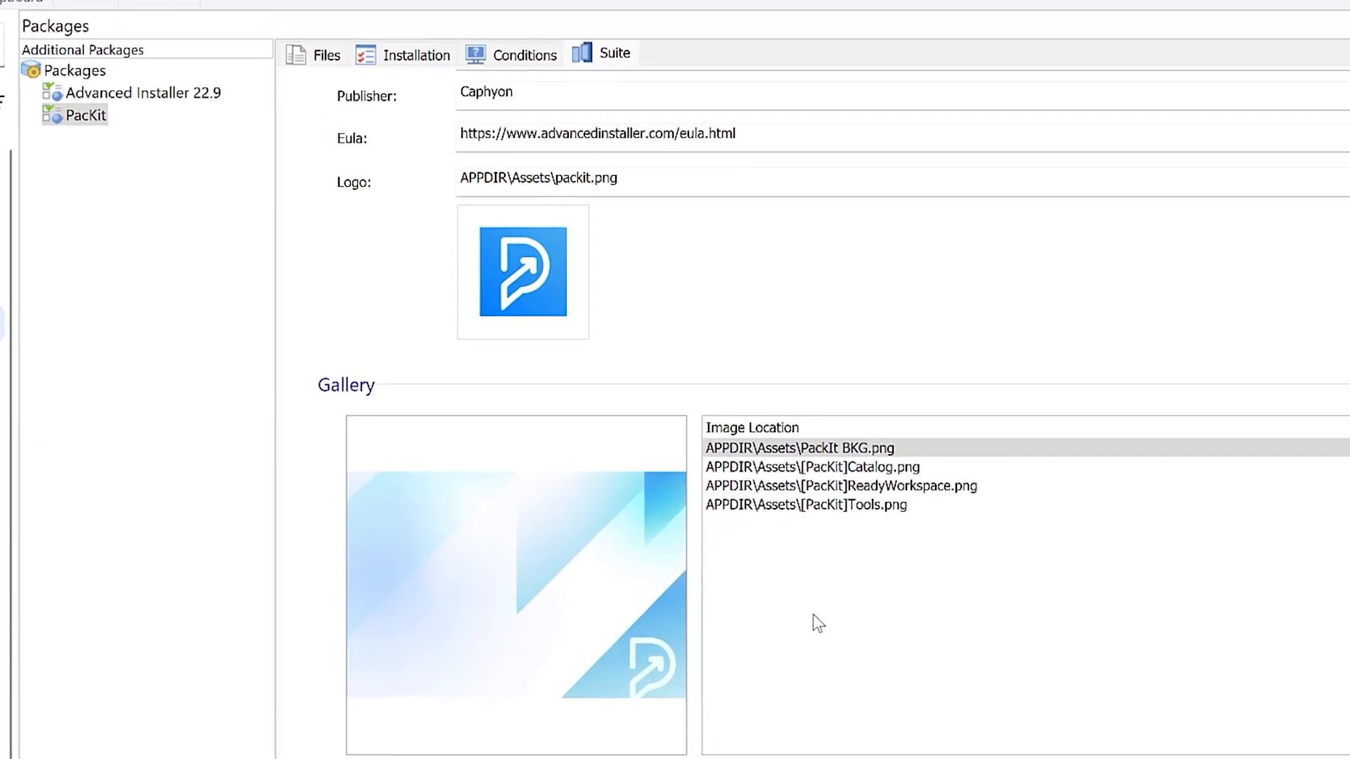
scroll(808, 587, down, 3)
scroll(809, 563, down, 3)
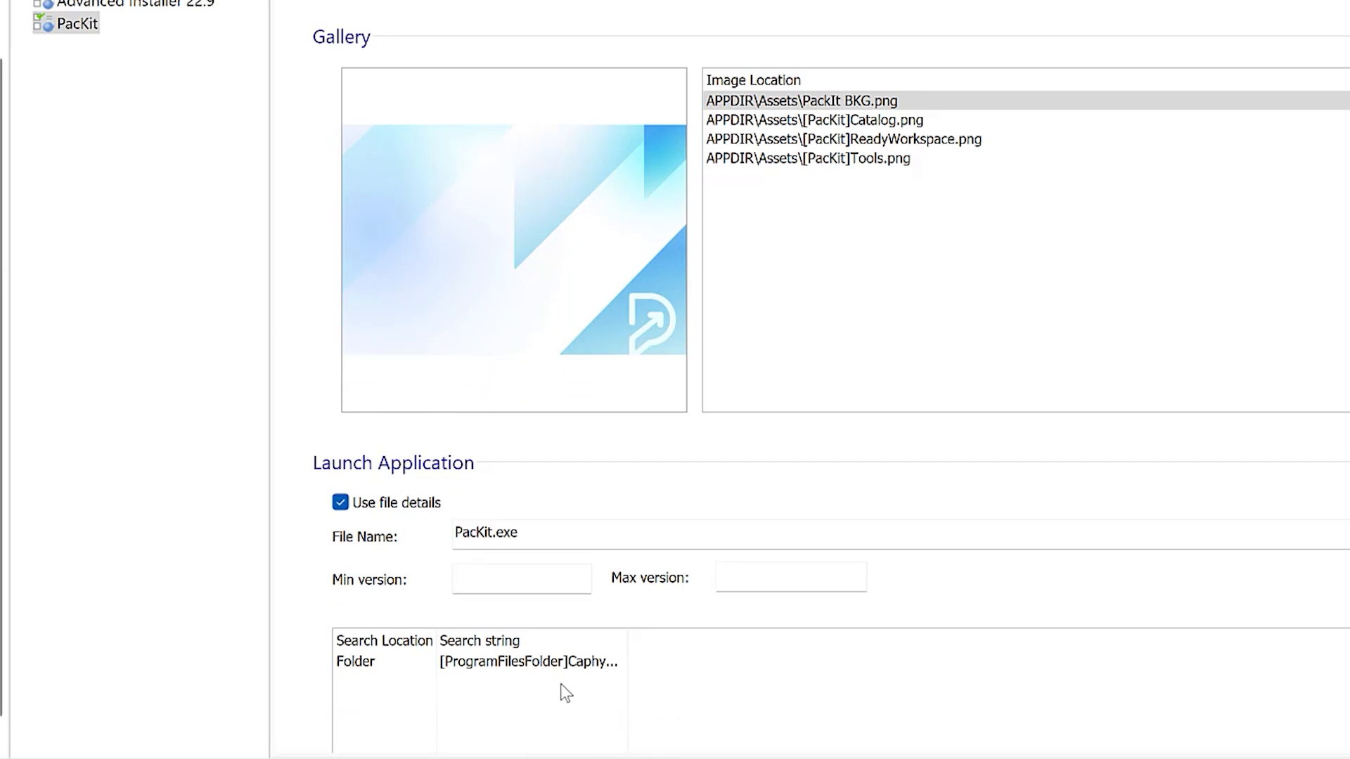
click(555, 664)
drag(627, 636, 808, 636)
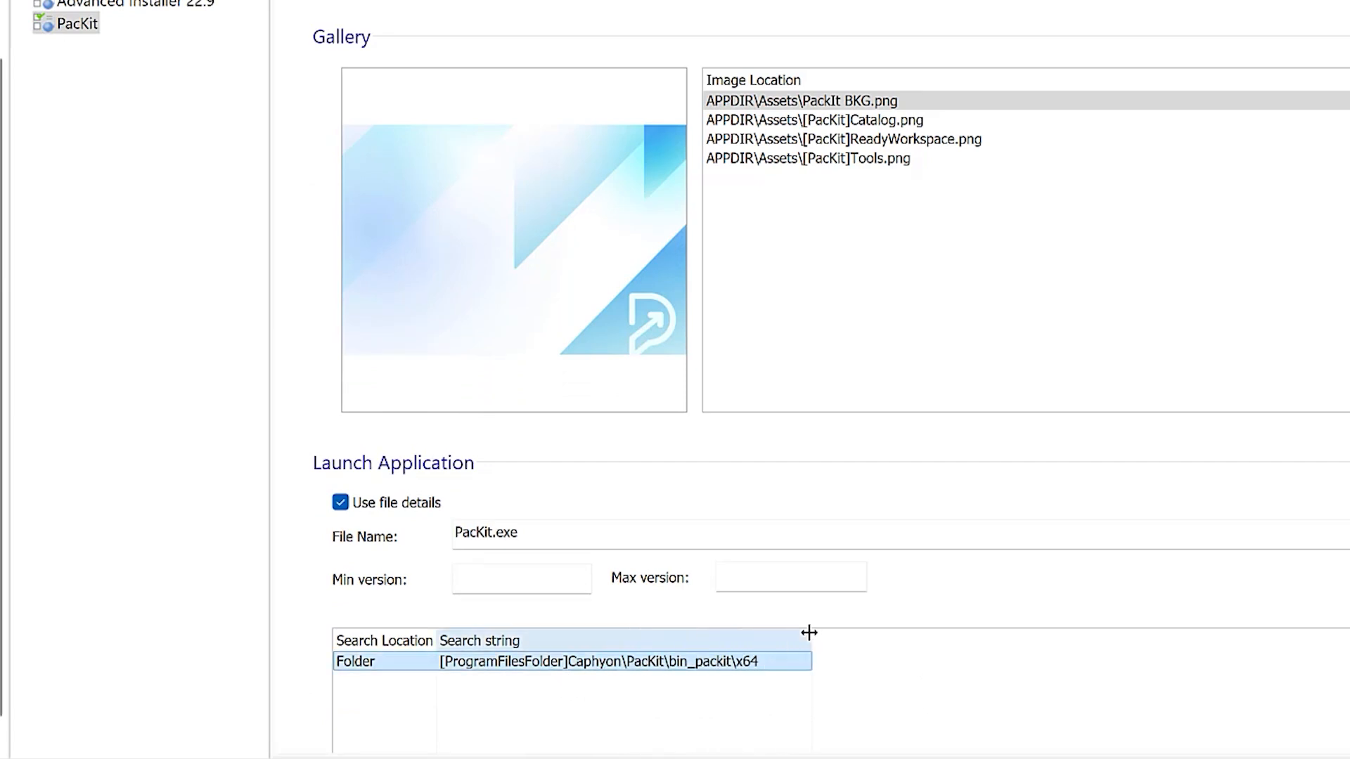
click(906, 667)
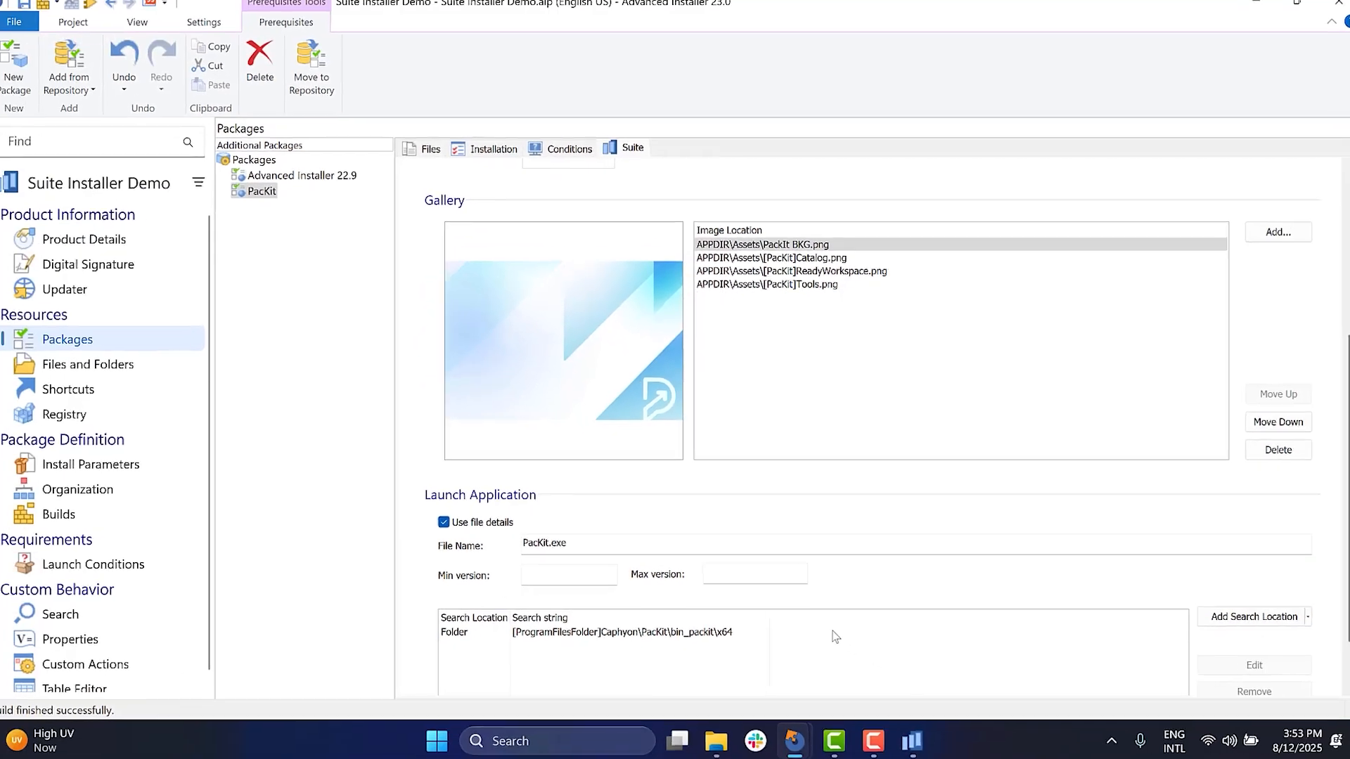
- Switch to the suite app, view its help options, and return to Advanced Installer
click(909, 739)
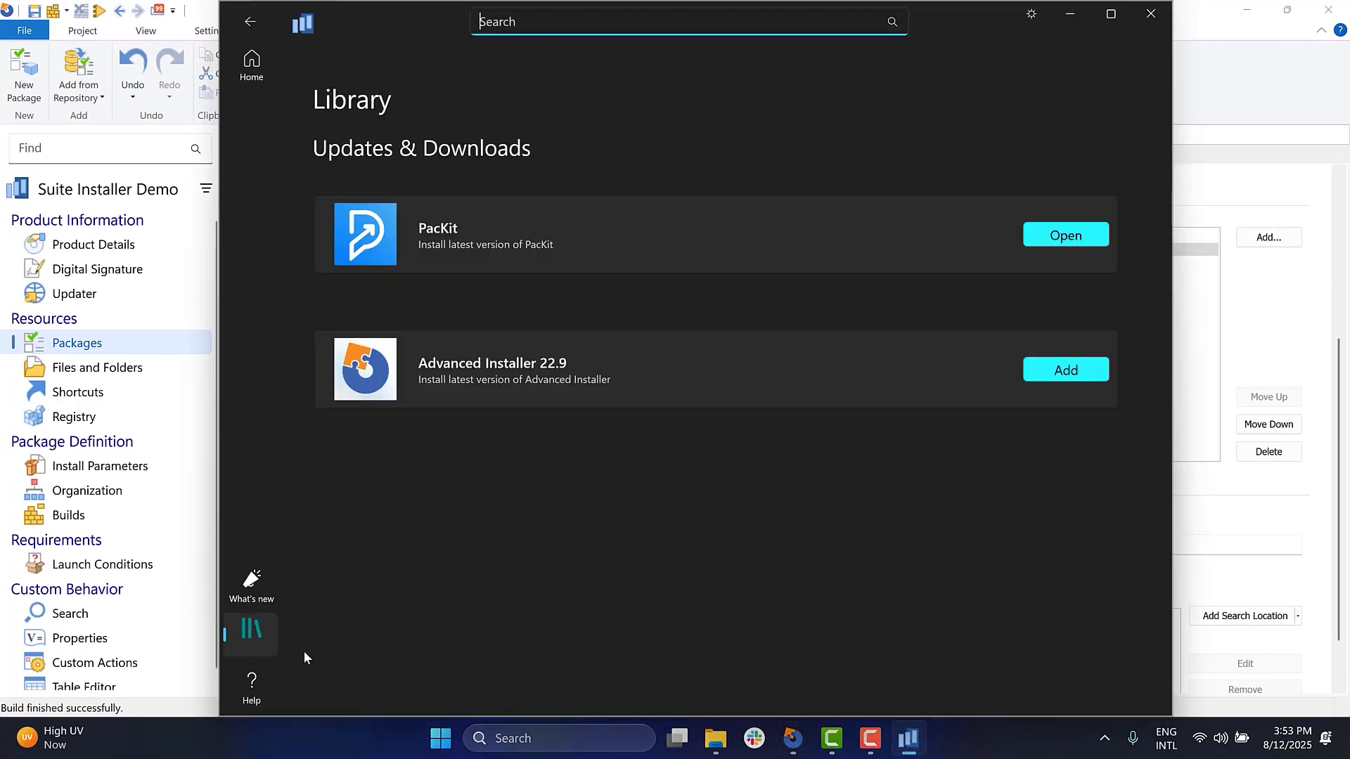
click(259, 679)
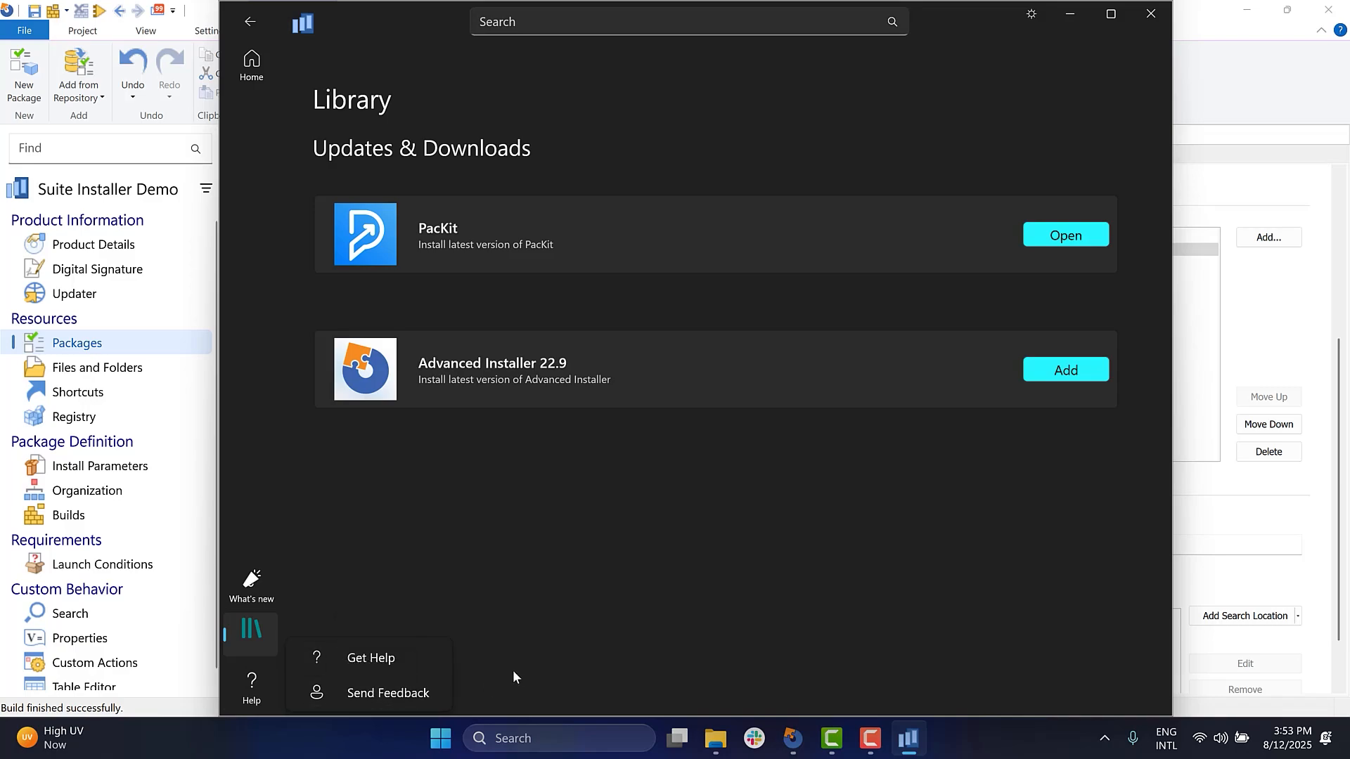
click(909, 738)
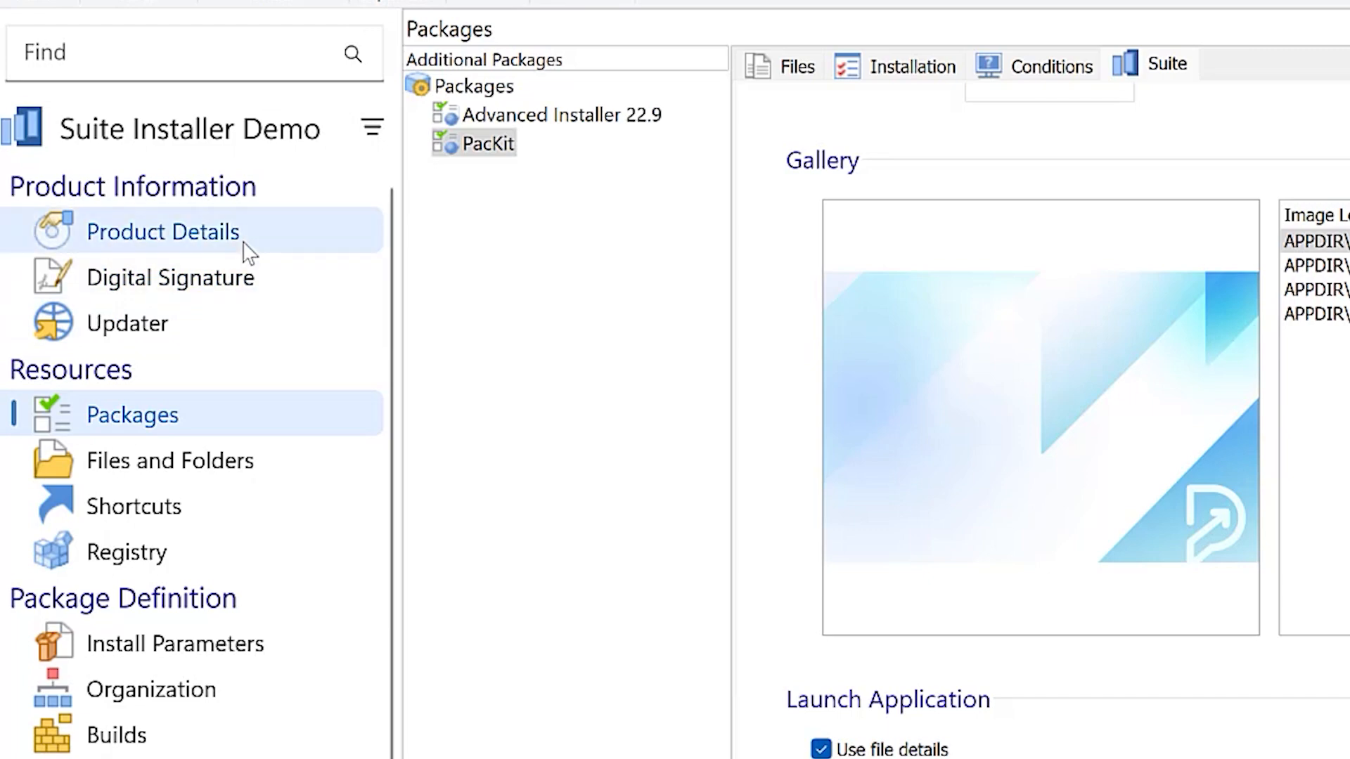
- Examine the Support Link and Help Link in the suite project's Product Details
click(248, 252)
drag(1129, 431, 750, 433)
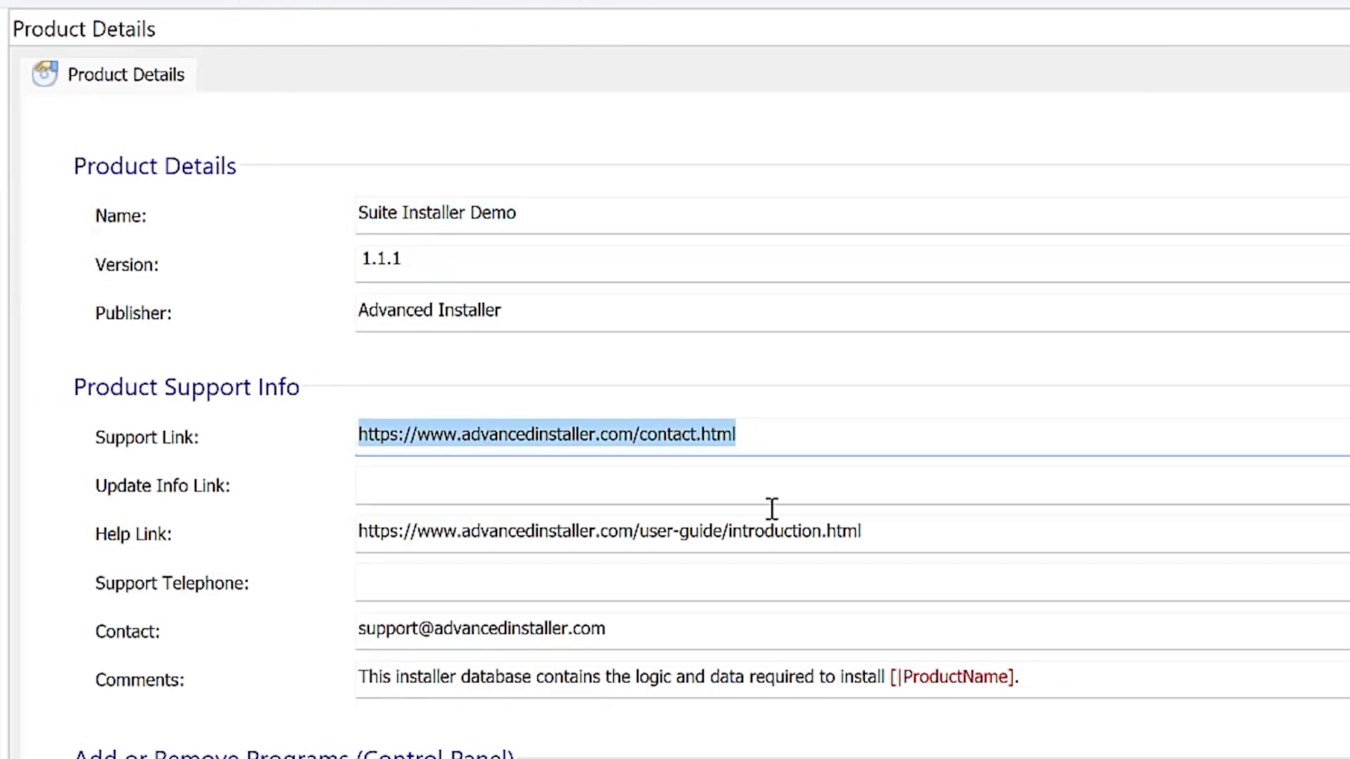
drag(921, 536, 326, 534)
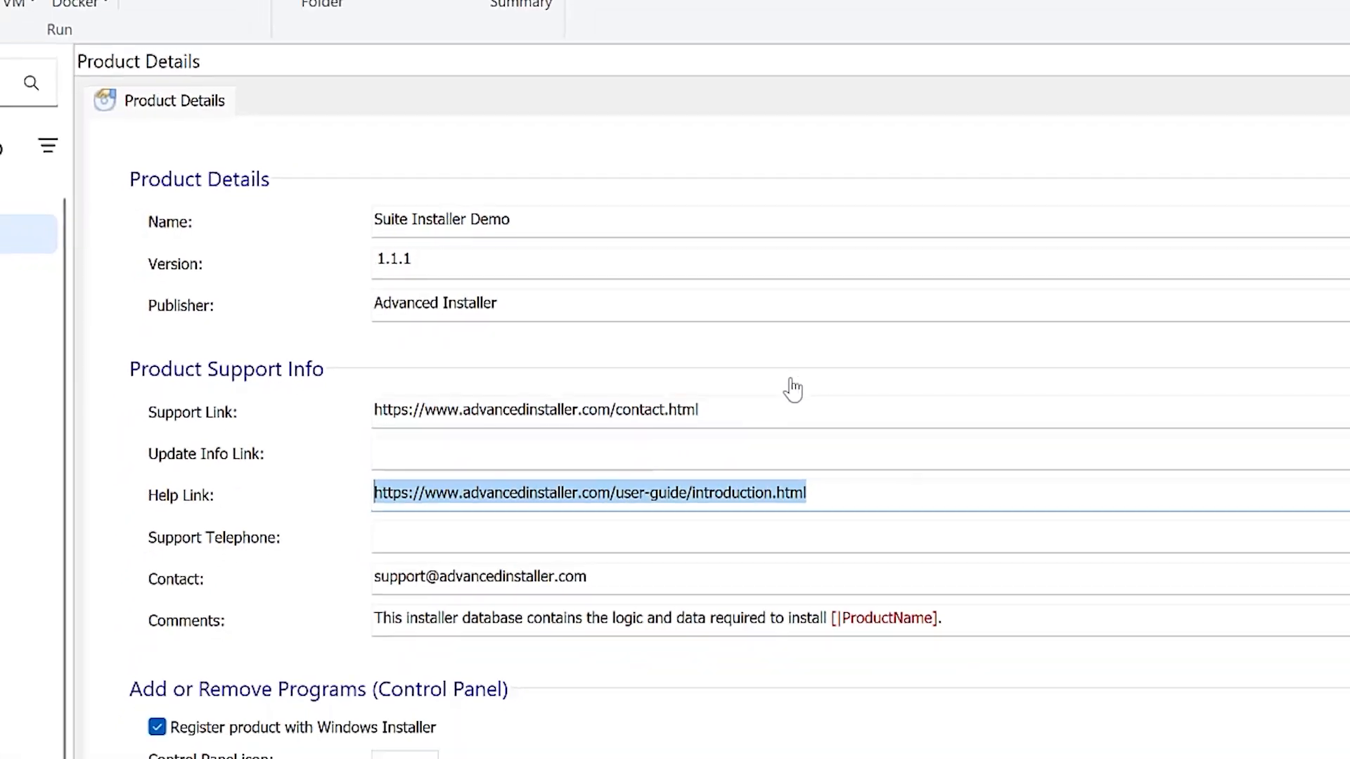